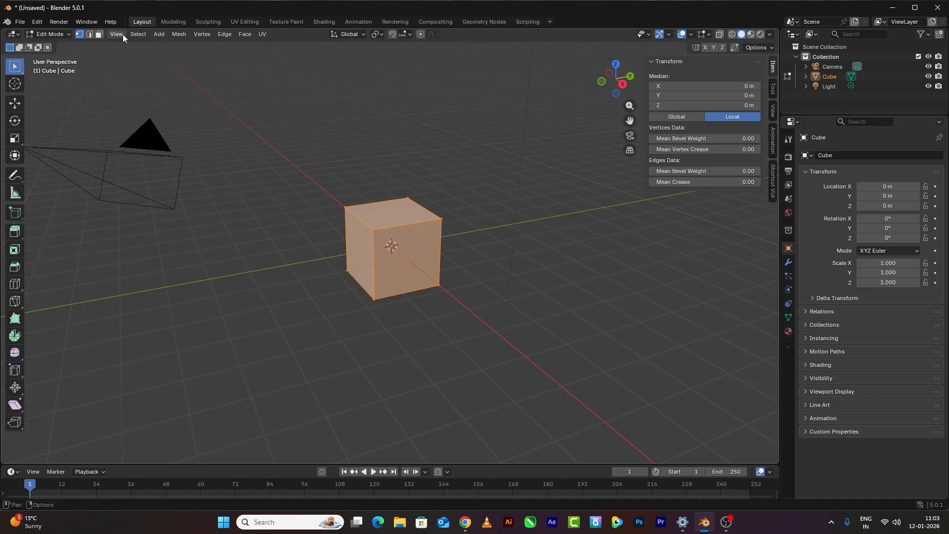
Extrude the cube's +X face about 1.58 m, and extrude the new end face about another 1.45 m.
click(100, 34)
click(410, 258)
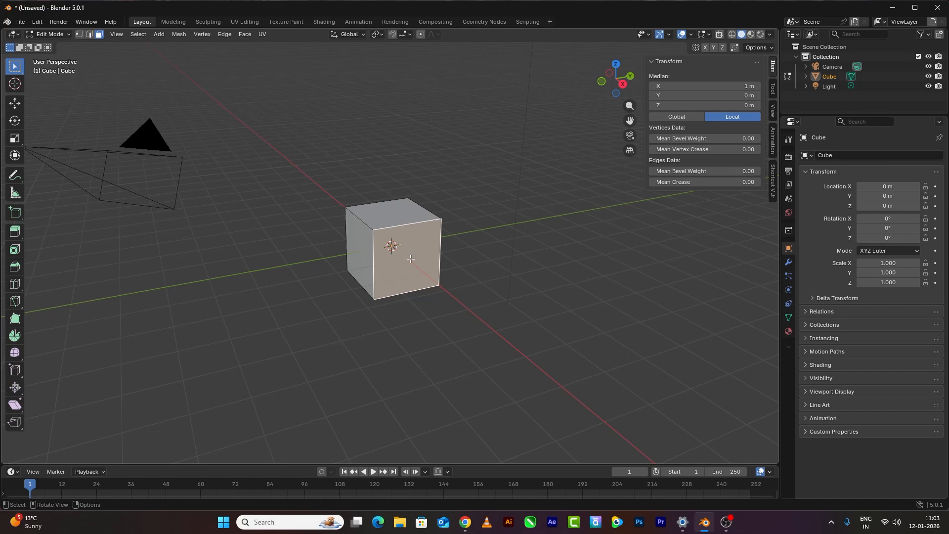
key(e)
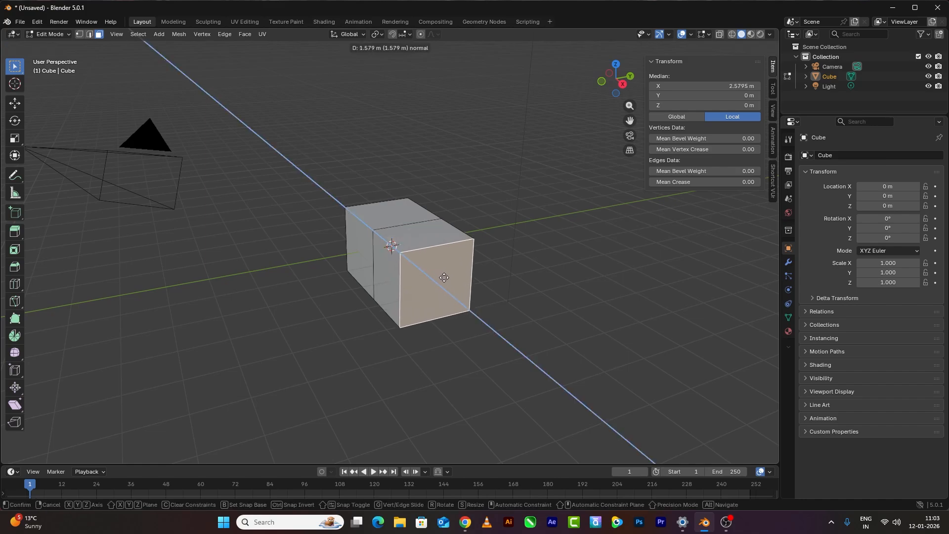
click(445, 280)
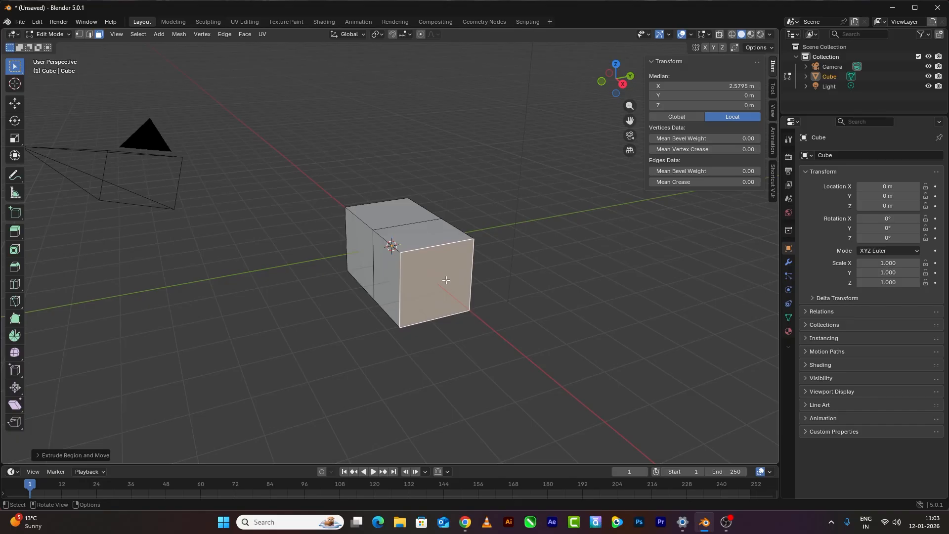
middle_drag(446, 280, 482, 268)
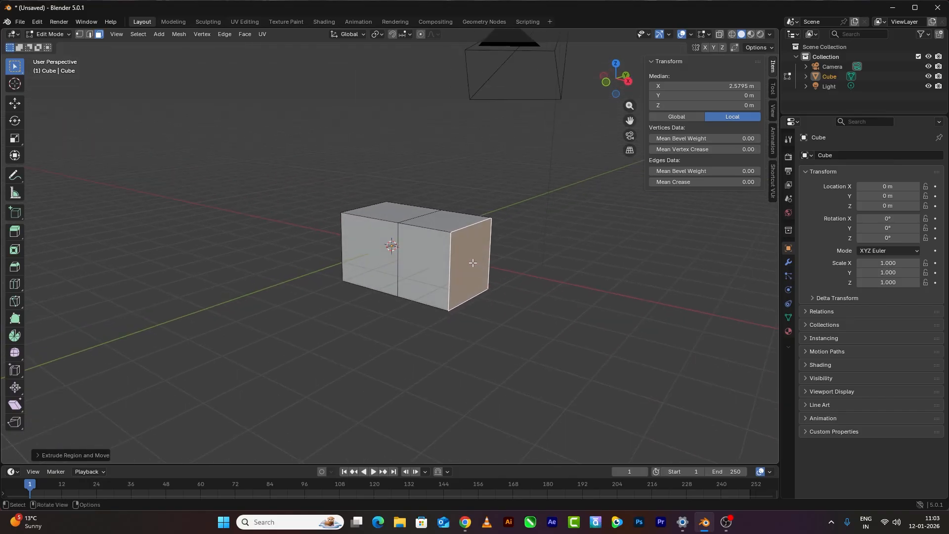
key(e)
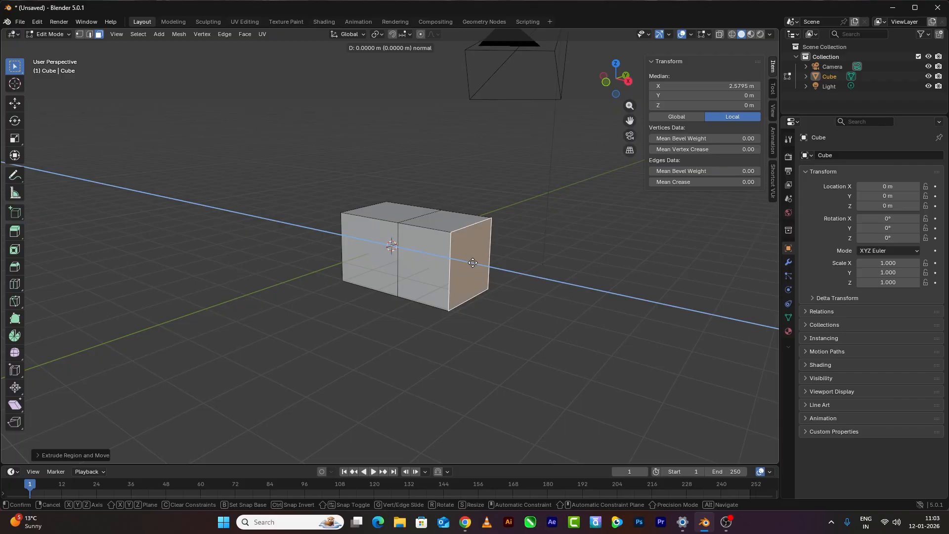
click(523, 283)
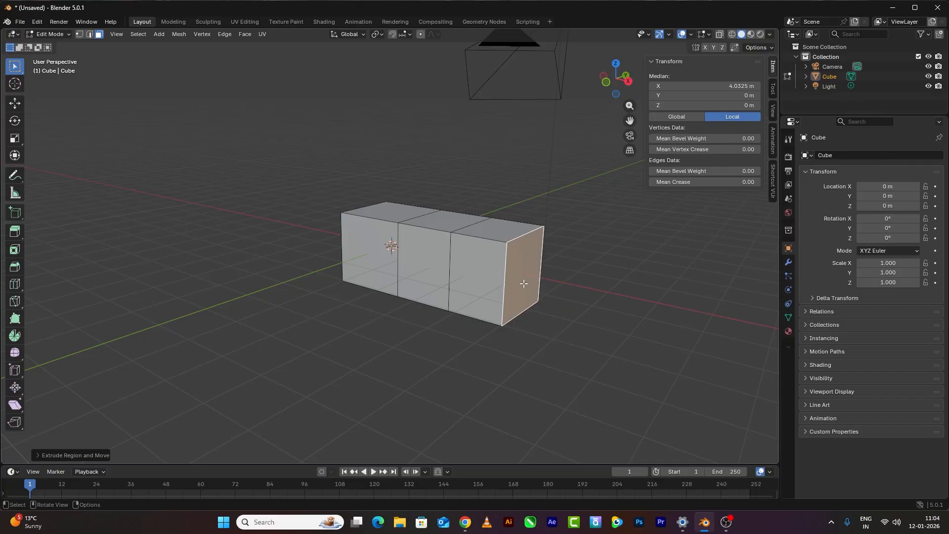
Inset the end face twice with the Inset Faces tool, leaving two narrow nested borders.
click(15, 251)
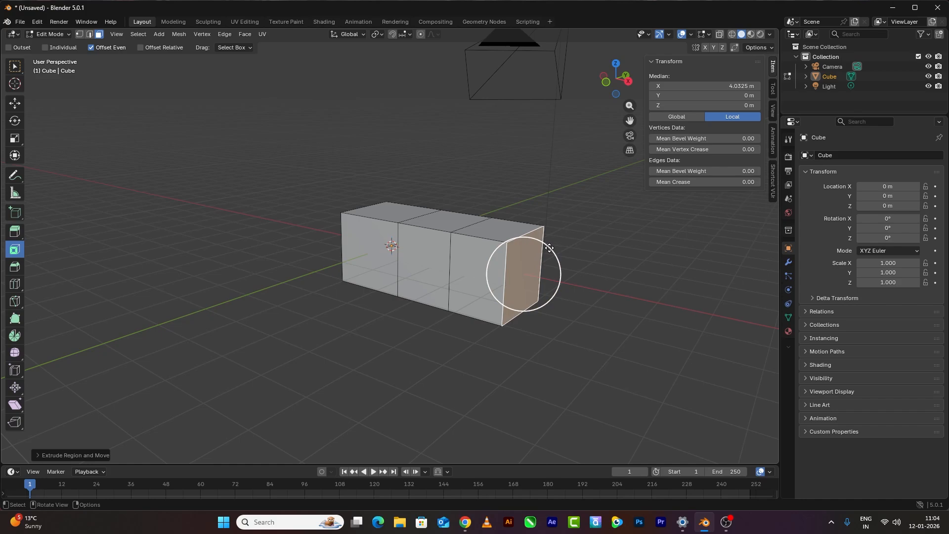
drag(549, 248, 541, 254)
middle_drag(533, 284, 508, 280)
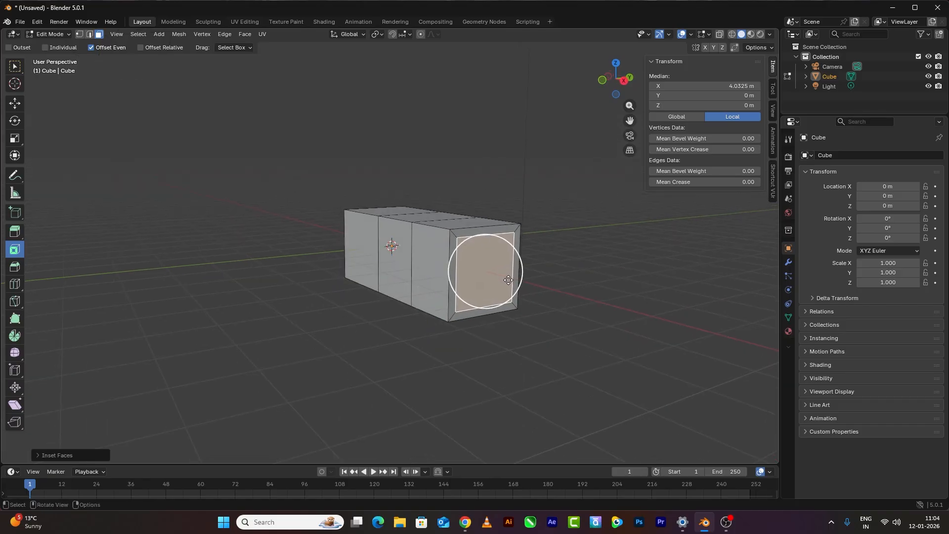
scroll(508, 280, up, 4)
middle_drag(570, 287, 568, 292)
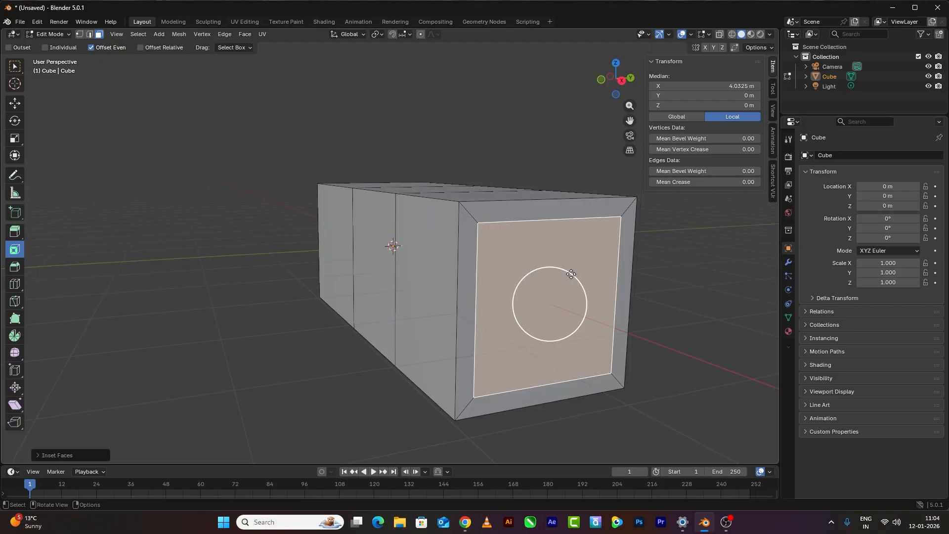
drag(571, 273, 554, 285)
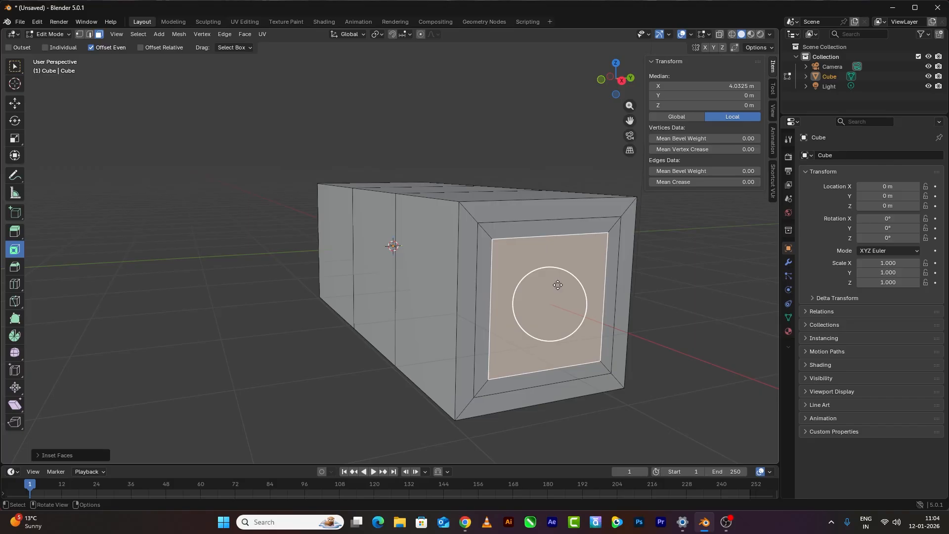
Inset the end face's inner square once more, with thickness 0.1019 m and depth 0.018 m.
key(F4)
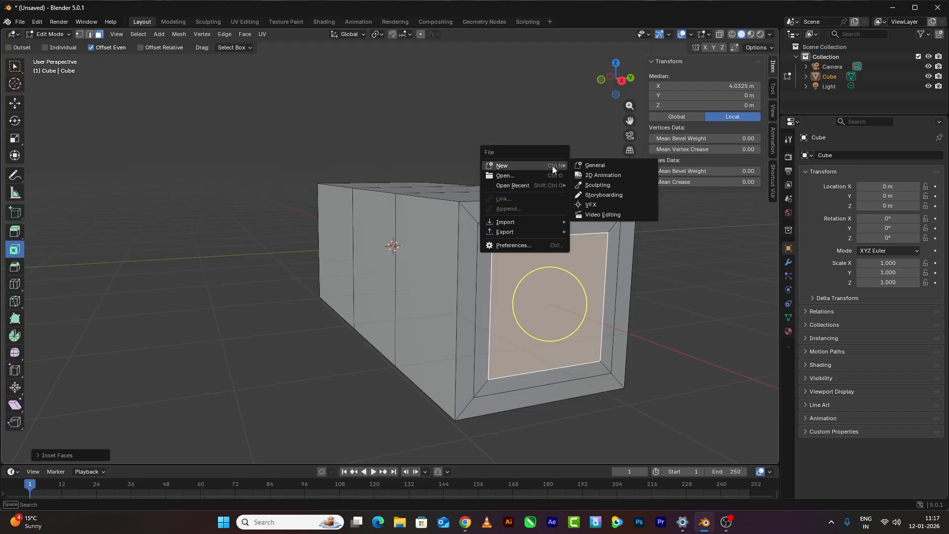
click(537, 269)
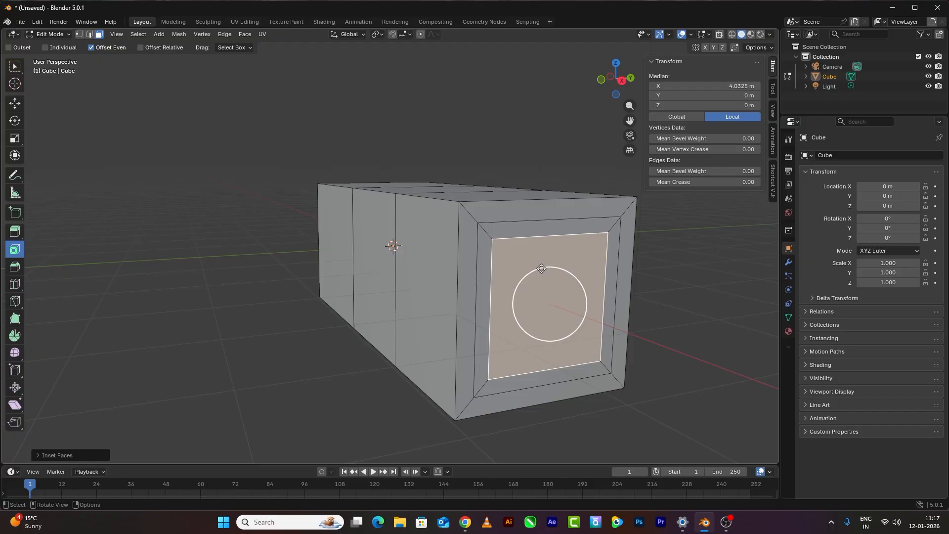
drag(540, 269, 530, 290)
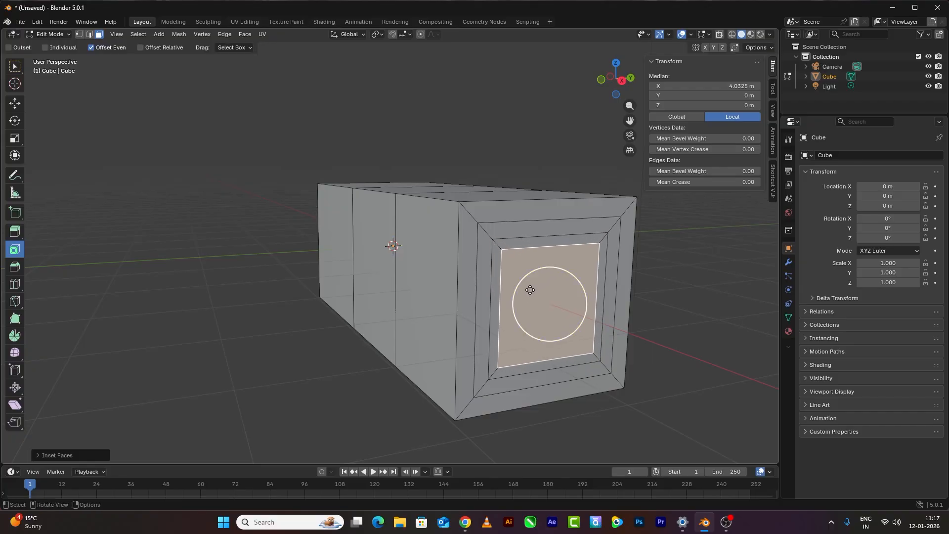
click(83, 455)
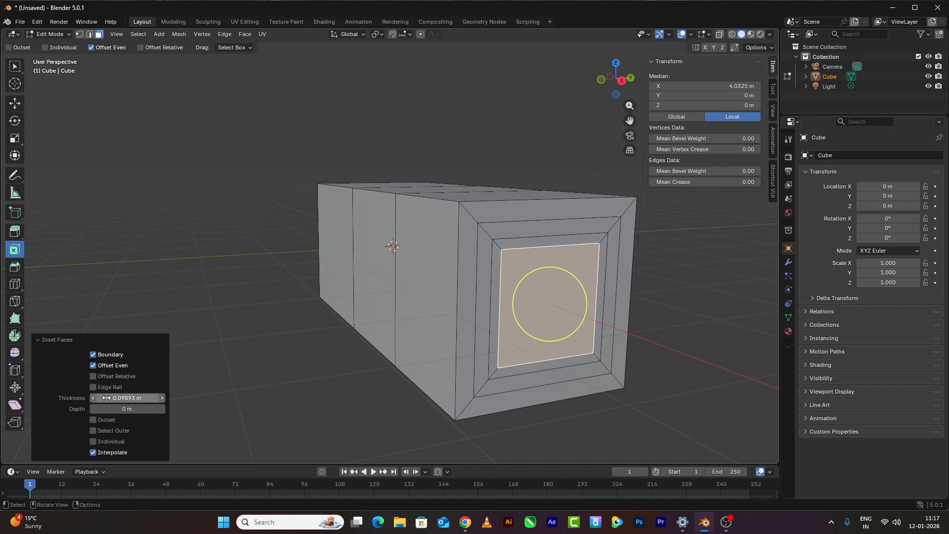
mouse_move(128, 398)
mouse_down()
mouse_move(110, 398)
mouse_move(171, 398)
mouse_move(108, 409)
mouse_move(136, 408)
mouse_move(116, 409)
mouse_move(127, 409)
mouse_up()
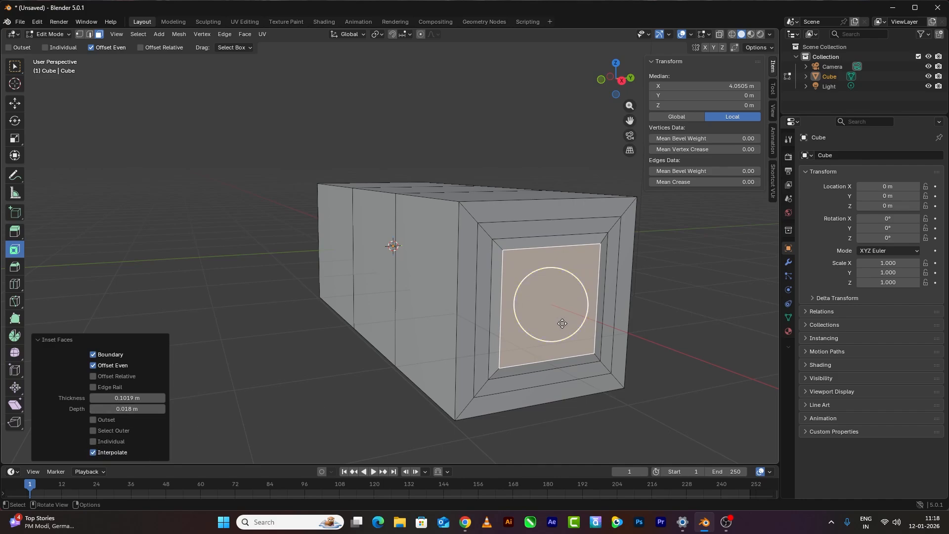
Try the Outset and Select Outer options on the latest inset, switching each one off again.
mouse_move(562, 322)
middle_down()
mouse_move(546, 331)
mouse_move(554, 328)
middle_up()
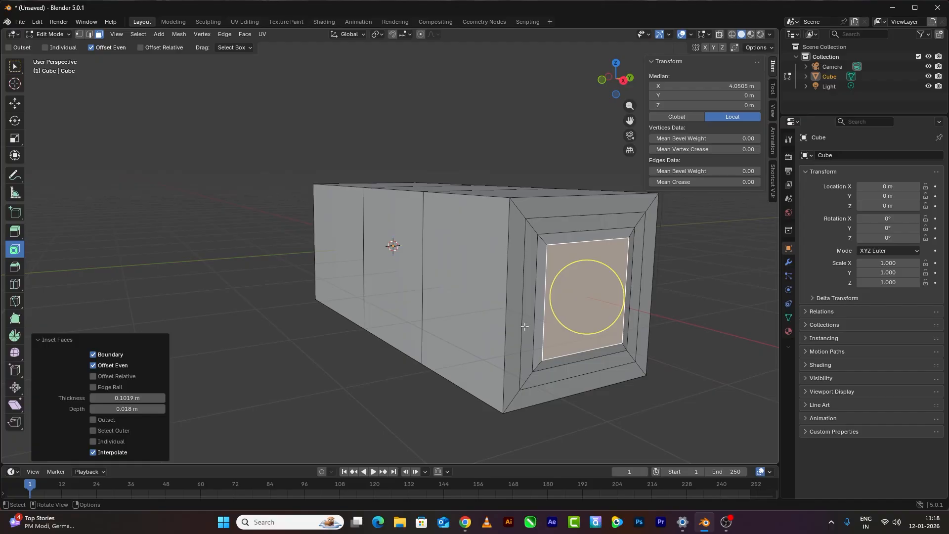
click(93, 419)
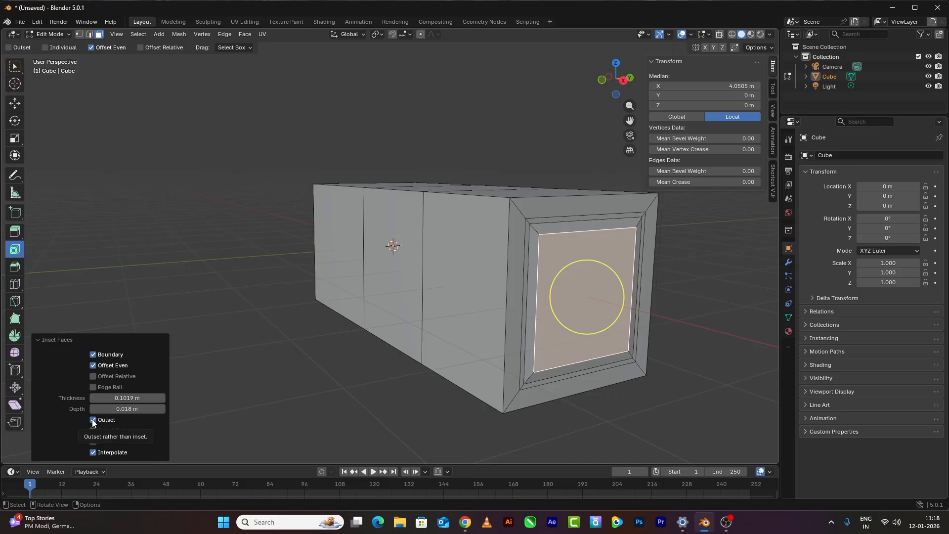
click(93, 419)
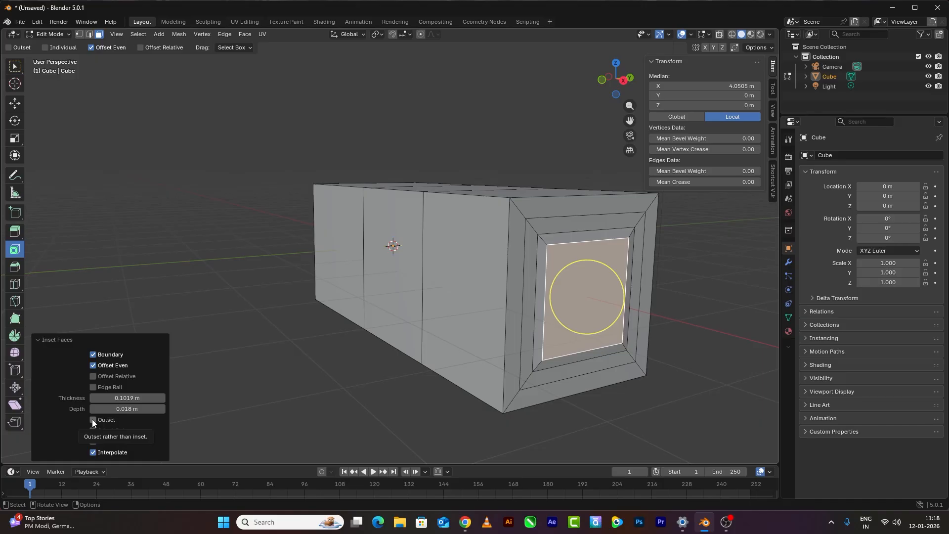
click(92, 419)
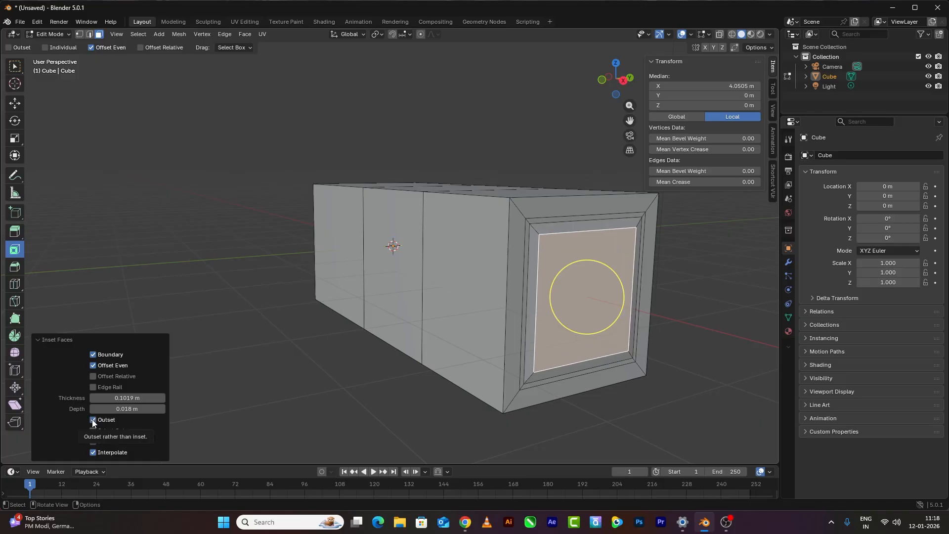
click(92, 420)
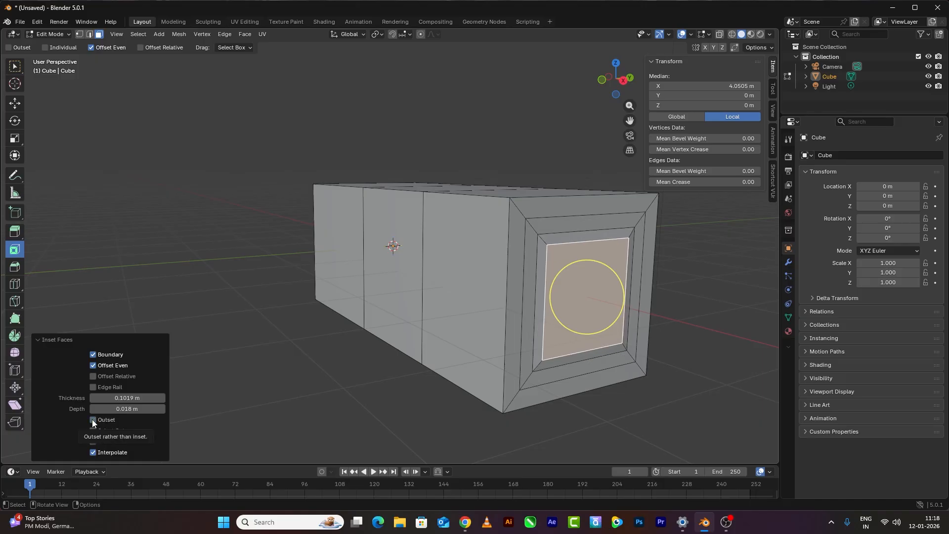
click(92, 419)
click(92, 419)
click(93, 431)
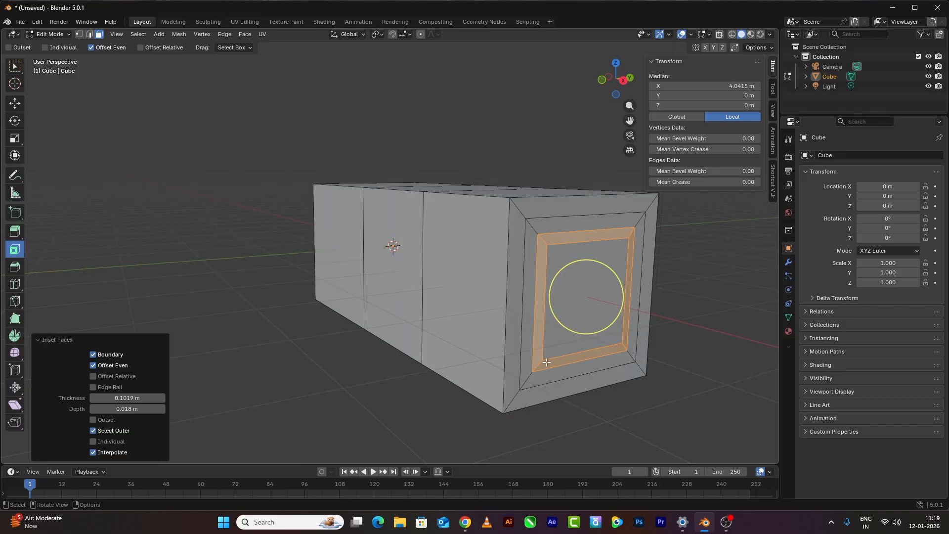
click(93, 431)
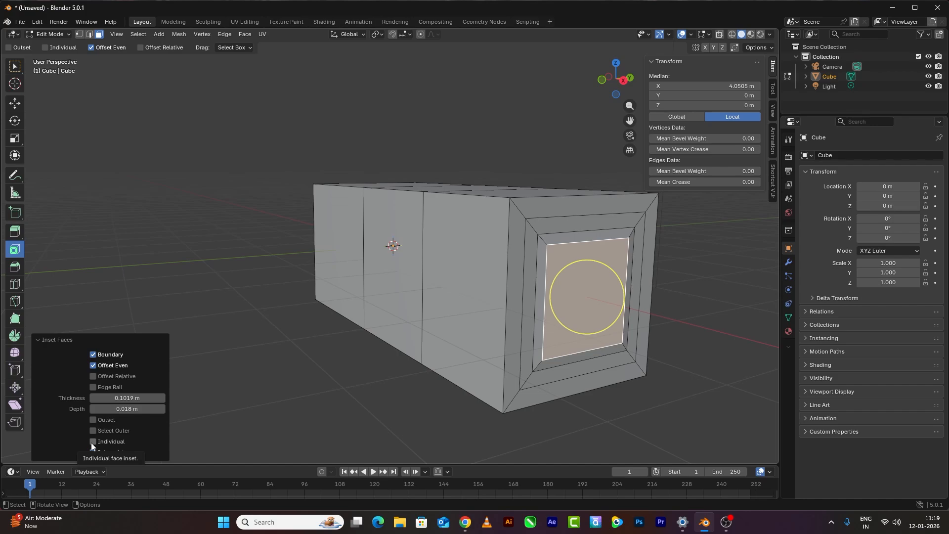
Inset the four faces of the end's middle border about 0.048 m with the Individual option enabled.
click(571, 223)
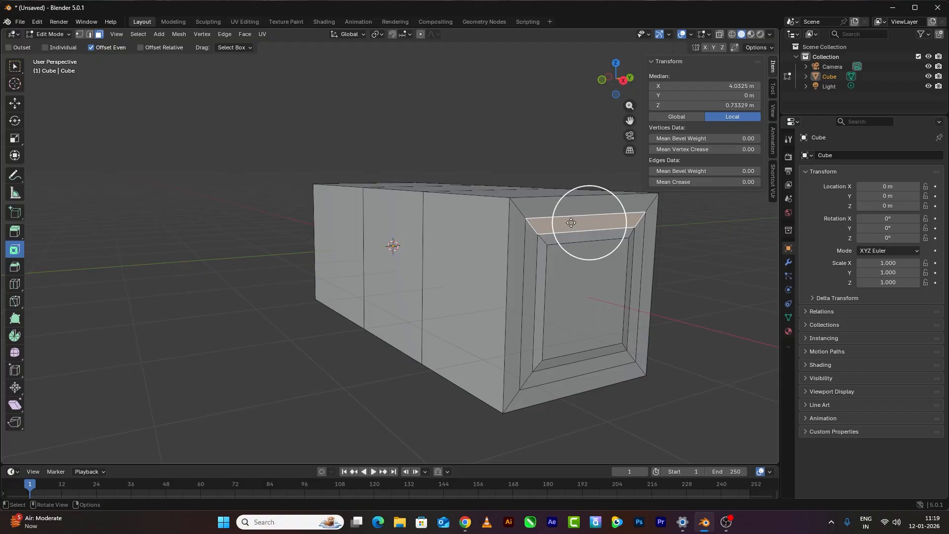
shift+click(527, 258)
shift+click(562, 372)
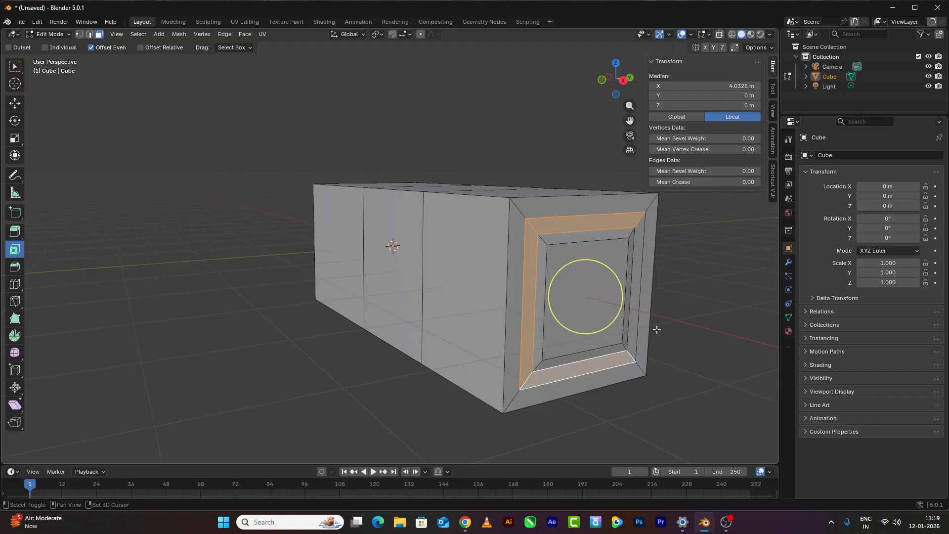
shift+click(635, 301)
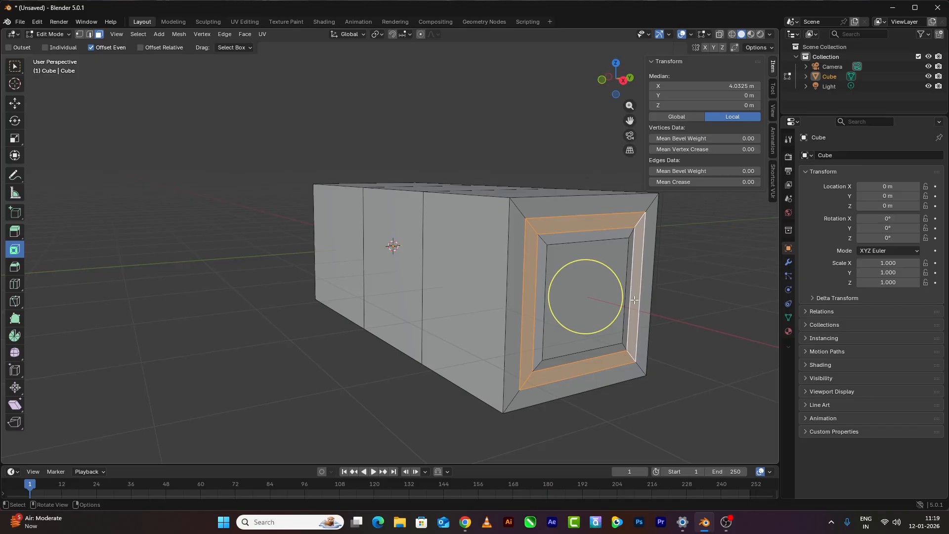
middle_drag(612, 323, 585, 320)
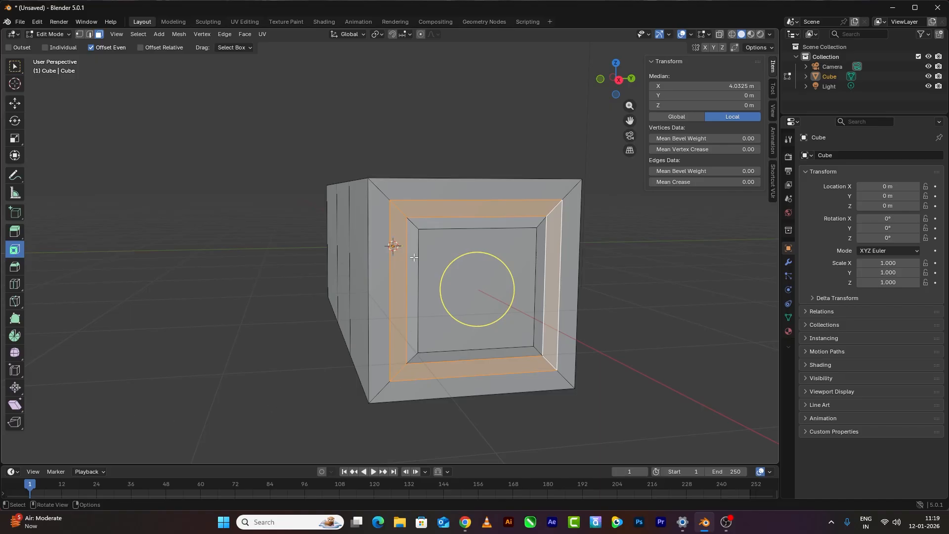
drag(490, 257, 486, 261)
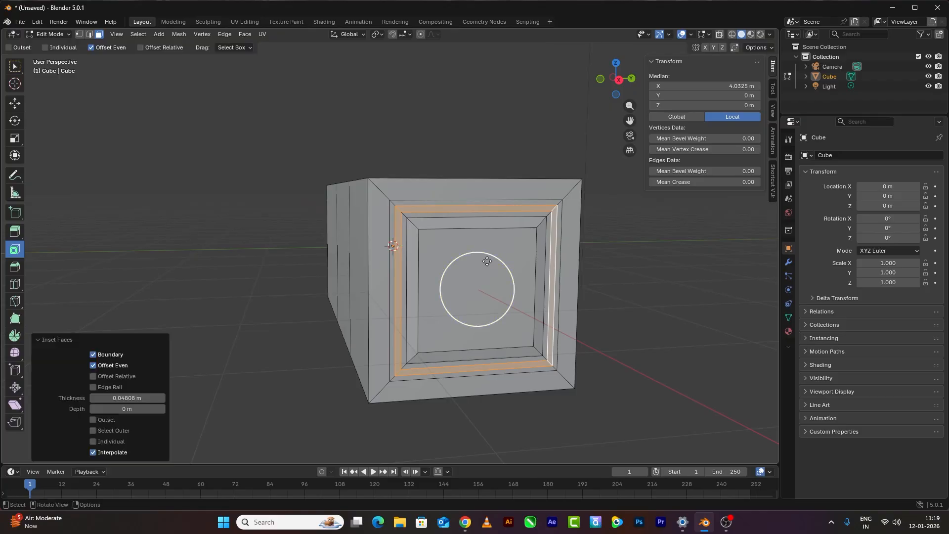
click(93, 441)
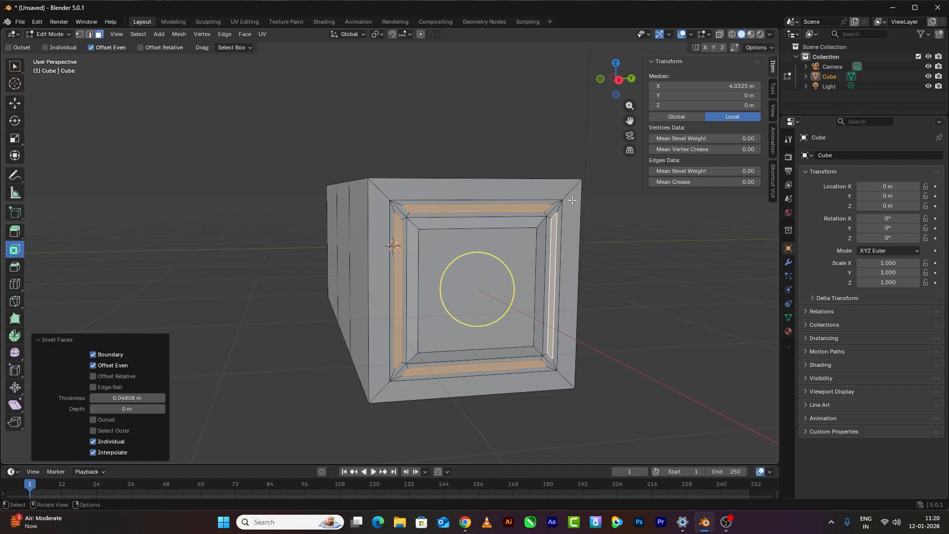
Inset the four faces of the end's outermost border about 0.052 m and toggle the Individual option.
click(568, 285)
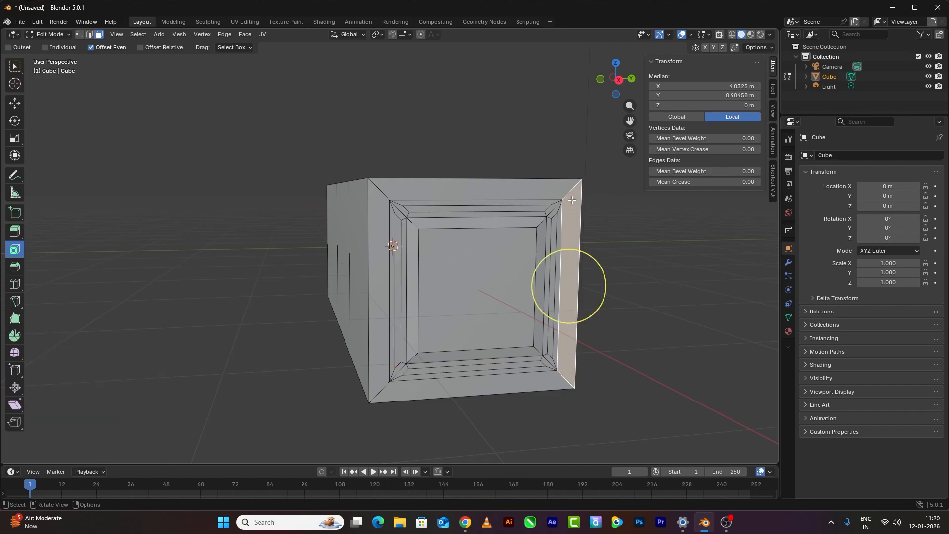
shift+click(539, 190)
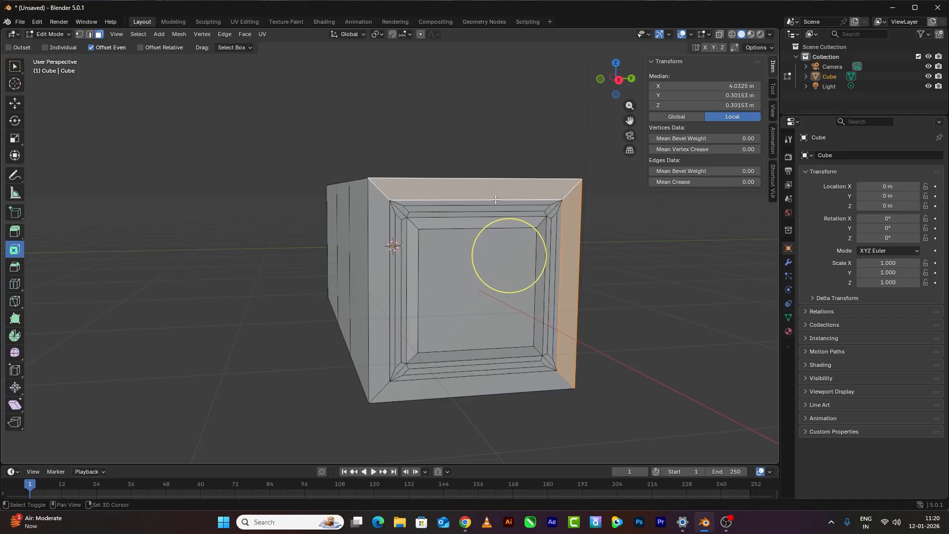
shift+click(380, 234)
shift+click(449, 387)
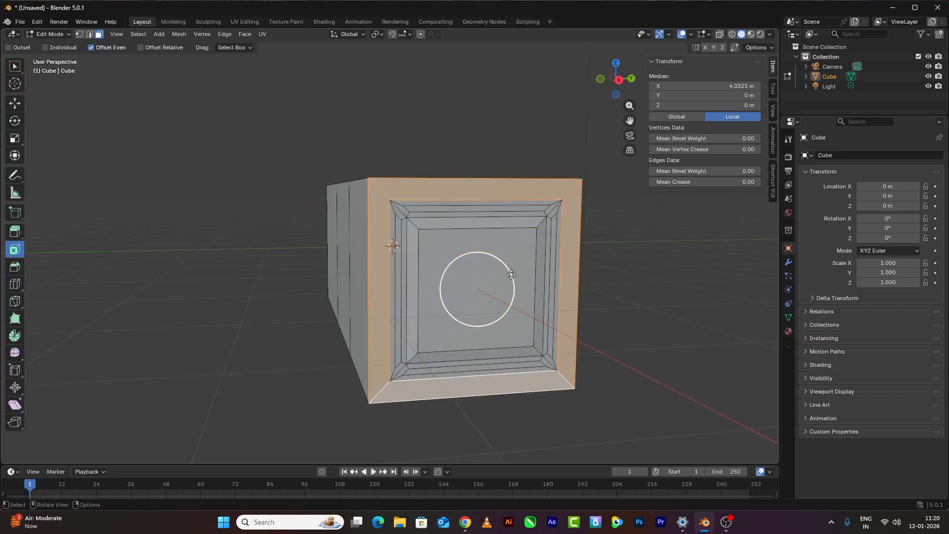
drag(511, 274, 504, 280)
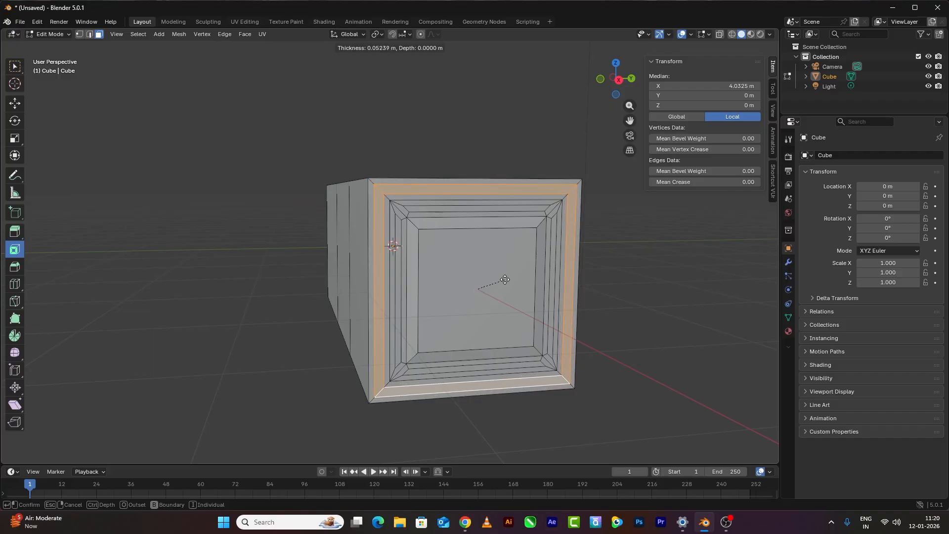
drag(504, 279, 502, 281)
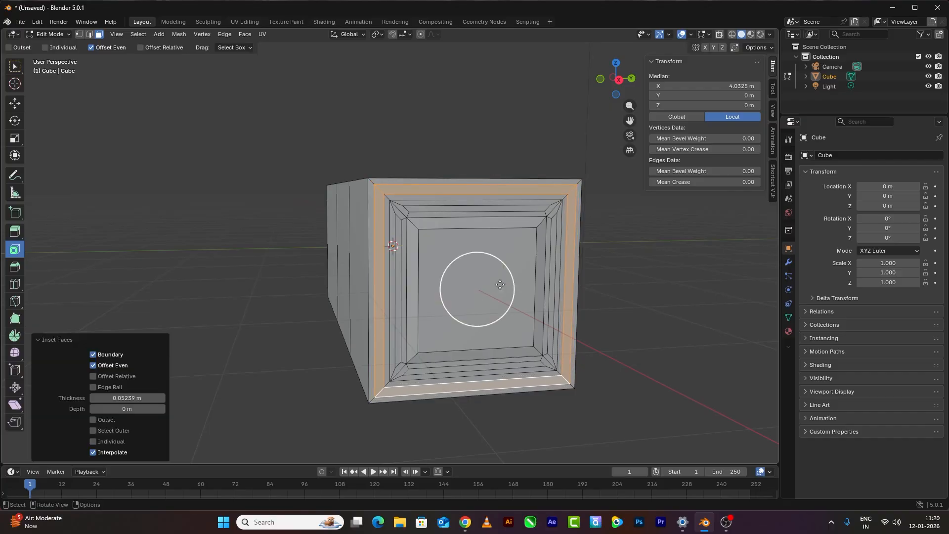
click(93, 442)
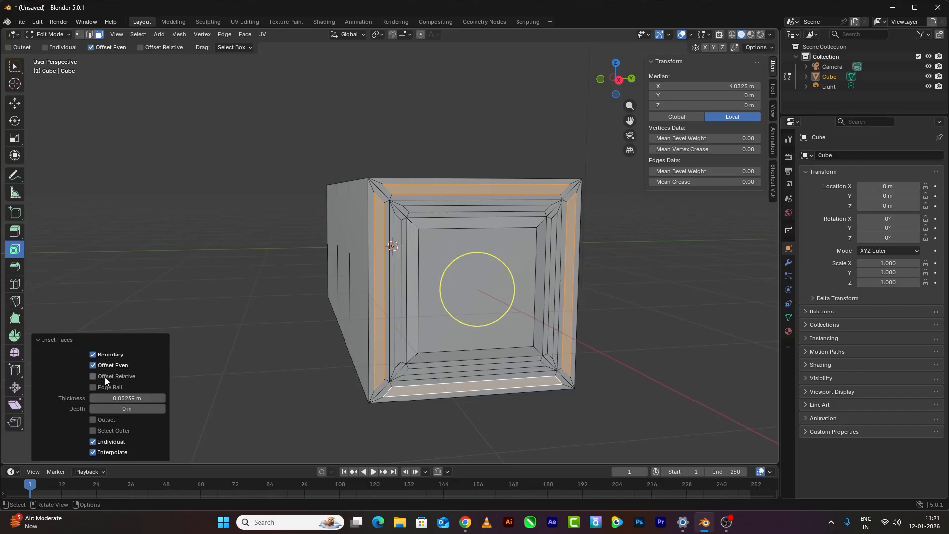
click(93, 440)
Inset the long side's face nearest the bordered end about 0.302 m, and inset its inner face again.
middle_drag(420, 293, 439, 304)
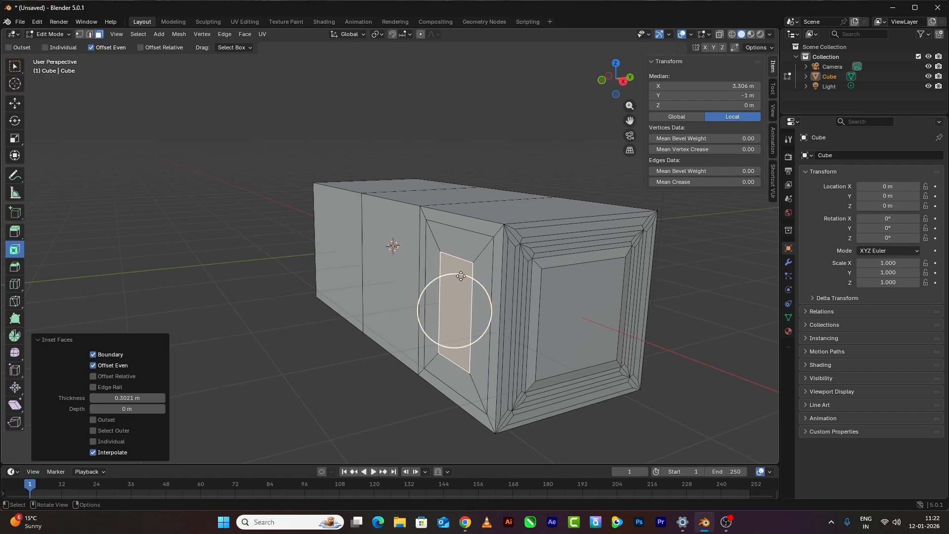
drag(457, 276, 448, 299)
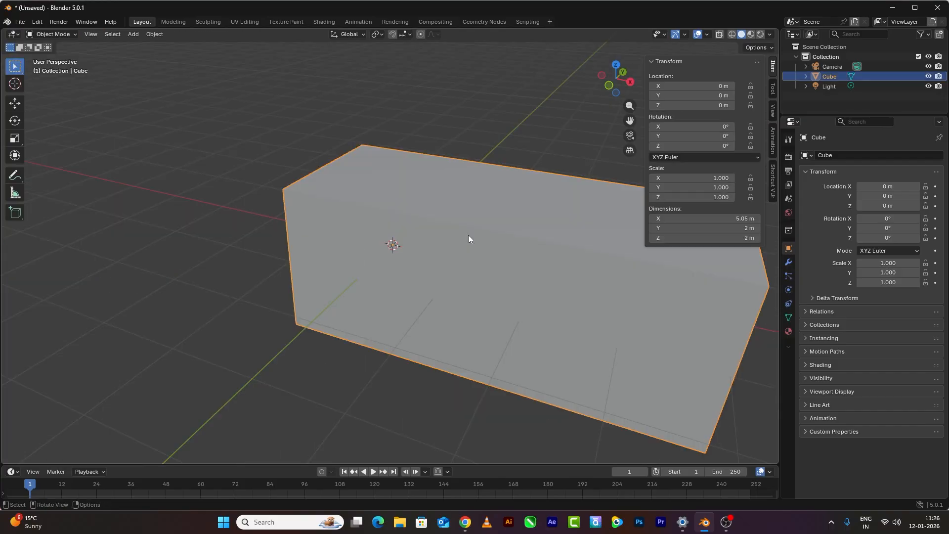
Delete the elongated block and add a new 2 m mesh cube in its place.
right_click(467, 236)
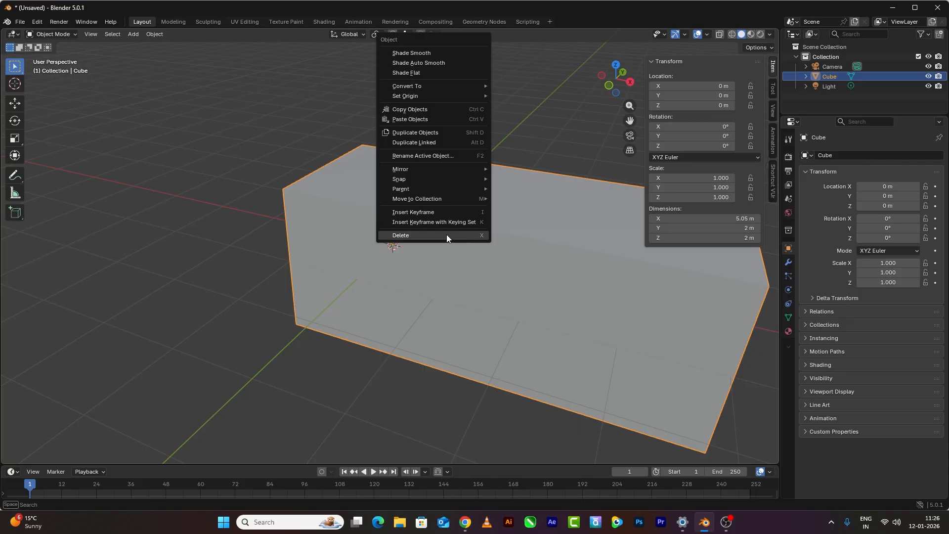
click(446, 235)
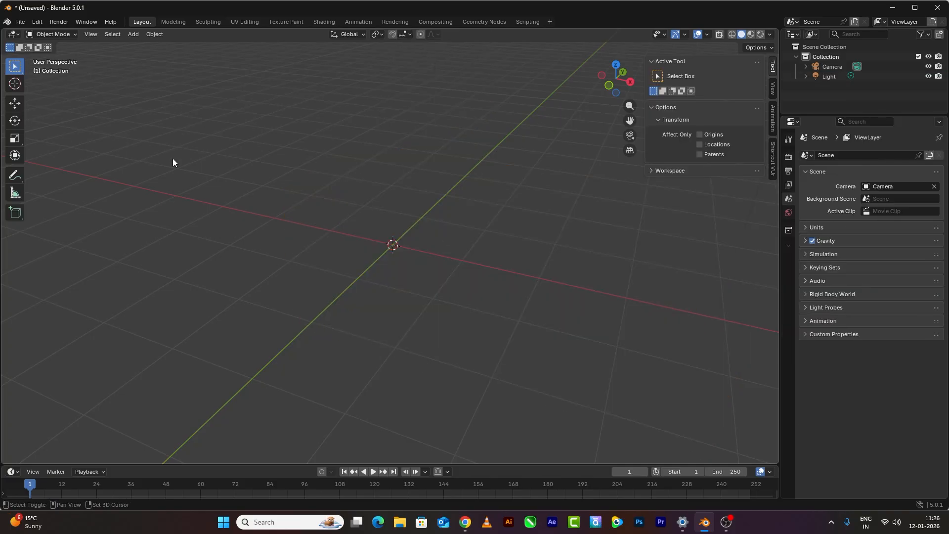
key(shift+a)
mouse_move(120, 159)
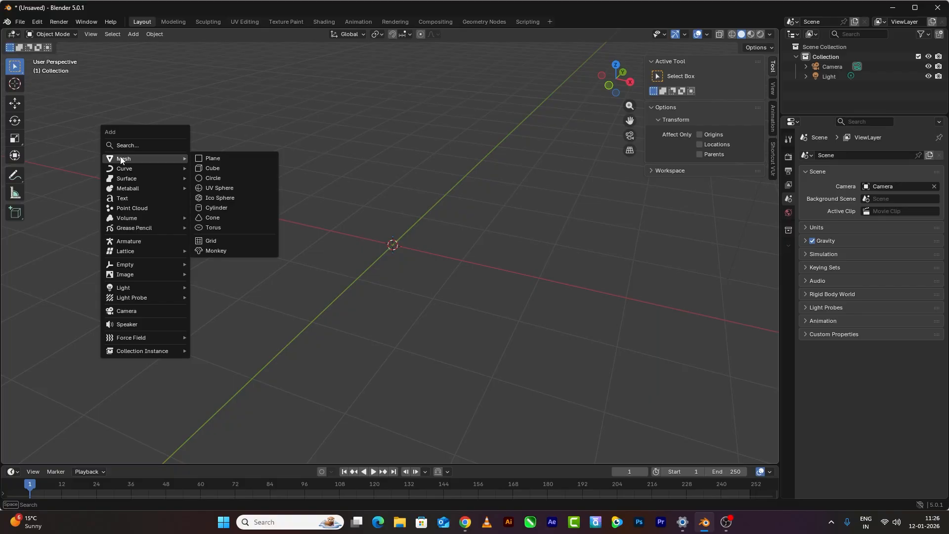
click(212, 169)
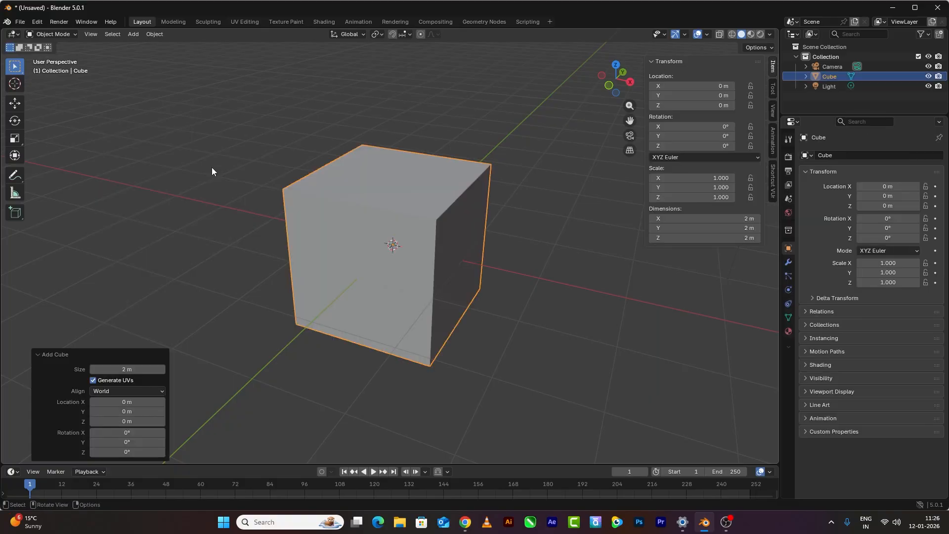
In Edit Mode, inset the new cube's front (-Y) face with thickness 0.14 m and depth 0.02 m.
click(372, 196)
click(64, 34)
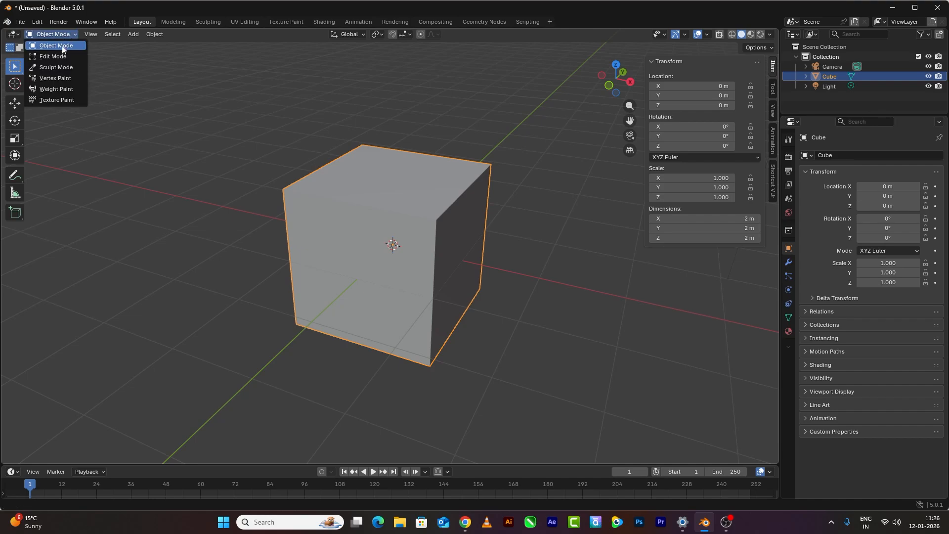
click(60, 55)
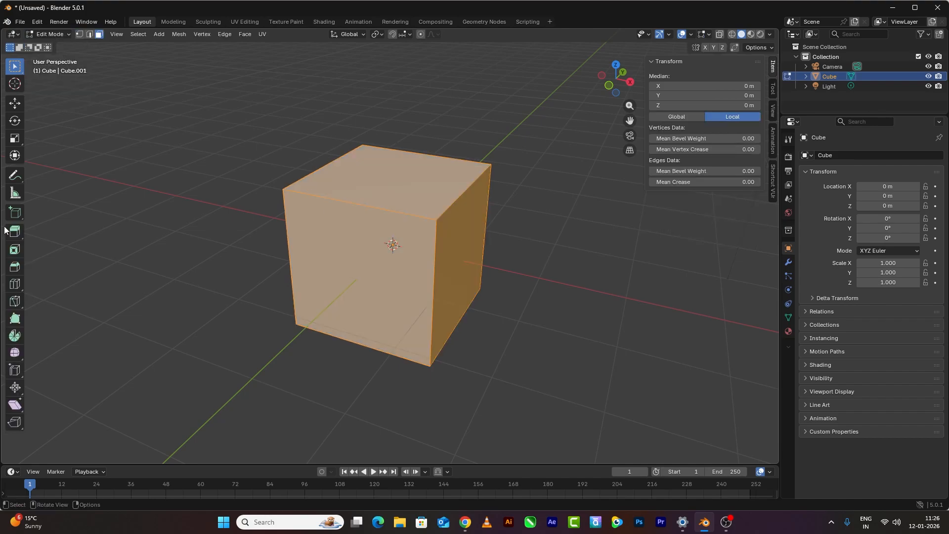
click(14, 251)
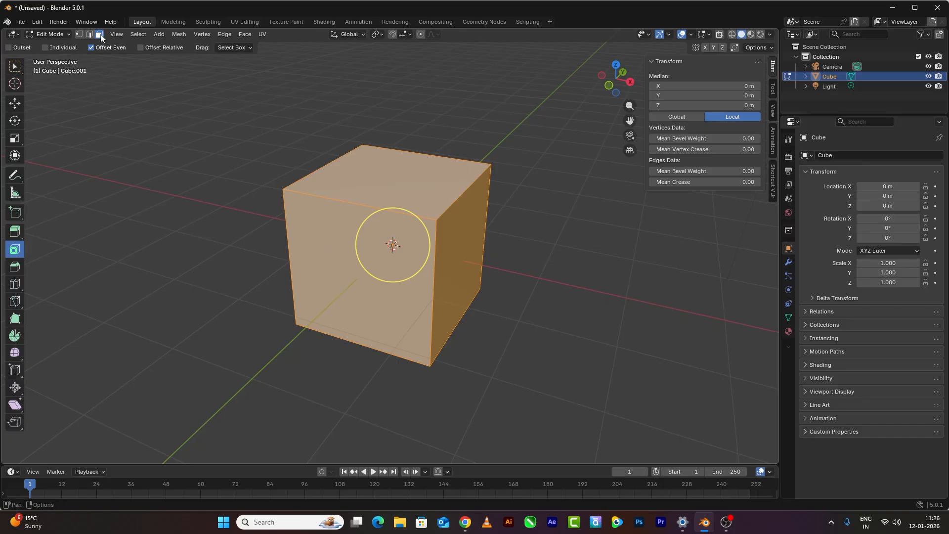
click(319, 265)
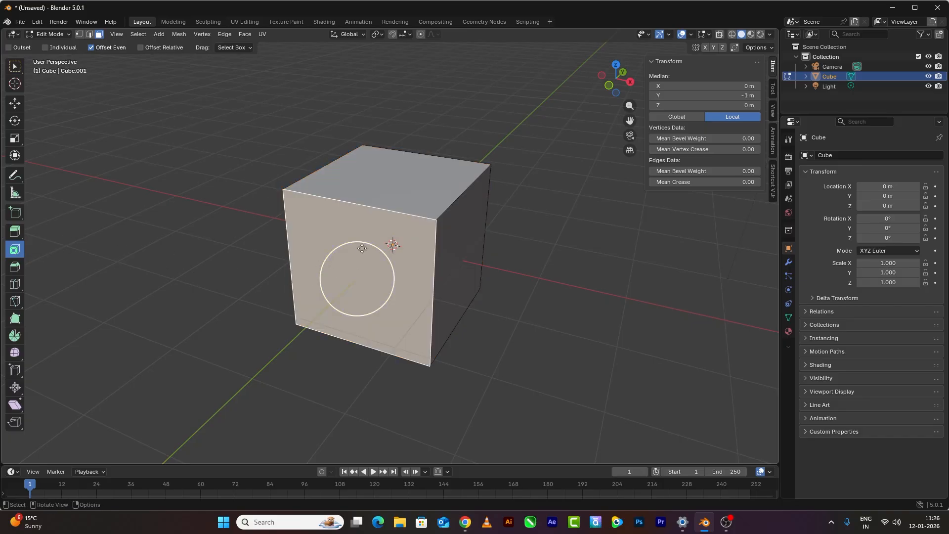
drag(360, 248, 338, 273)
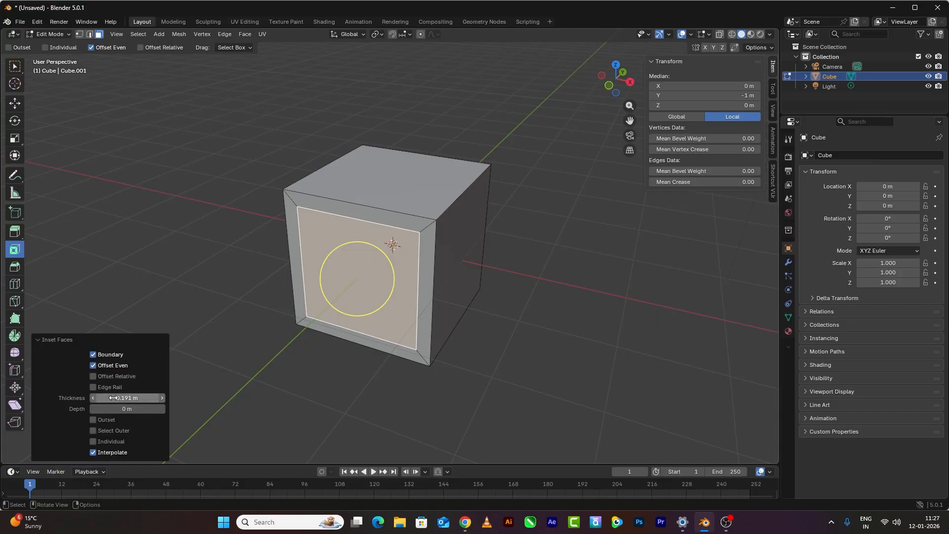
drag(119, 399, 141, 409)
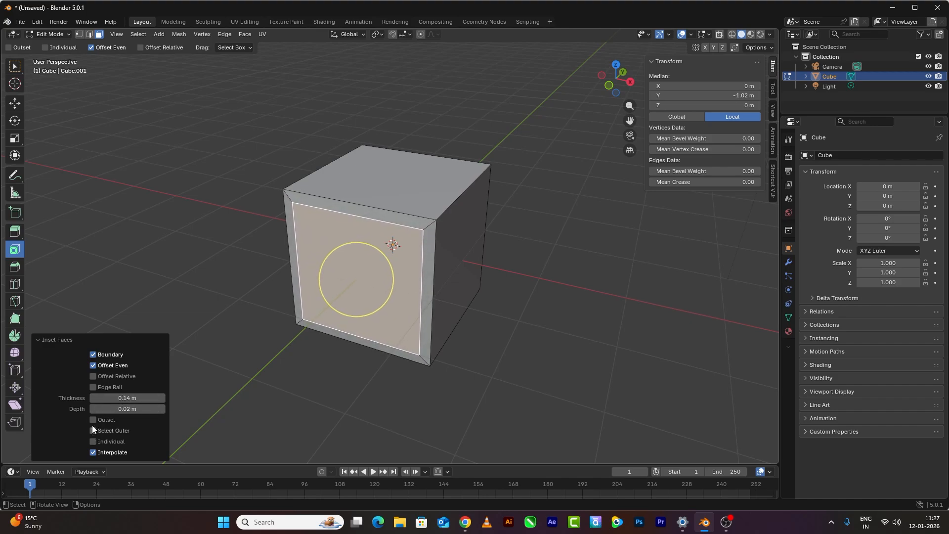
Try the Outset option on the front face's inset, leaving it switched off.
click(94, 420)
click(93, 420)
click(94, 420)
click(93, 420)
click(93, 420)
click(94, 420)
Try the Select Outer option on the same inset, leaving it switched off.
click(93, 431)
click(93, 431)
click(93, 431)
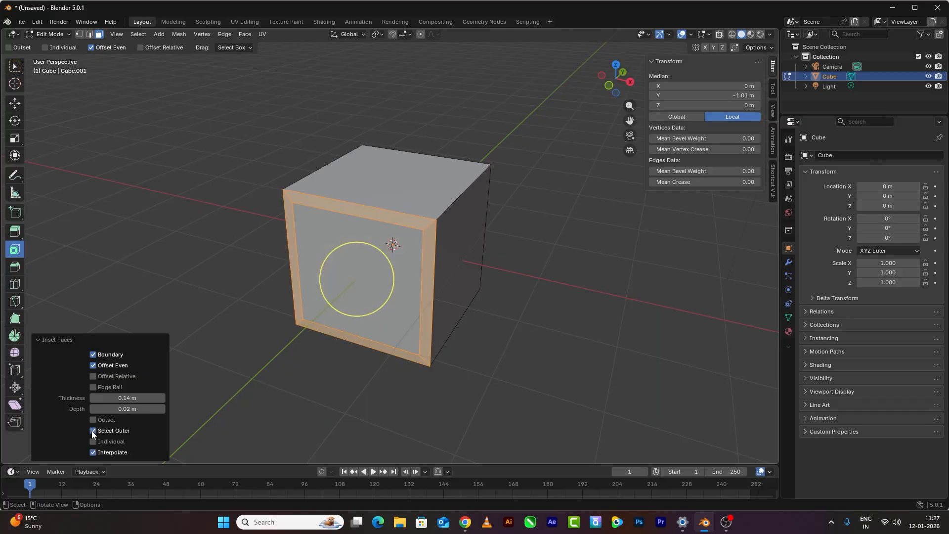
click(92, 431)
click(92, 431)
click(93, 431)
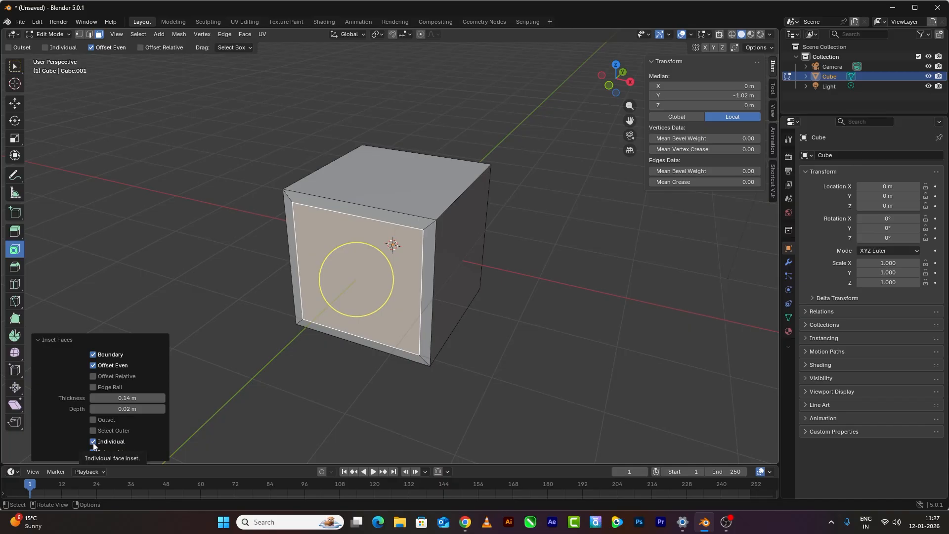
Inset the front face's inner square about 0.167 m, and inset the resulting inner square about 0.144 m.
drag(386, 265, 374, 276)
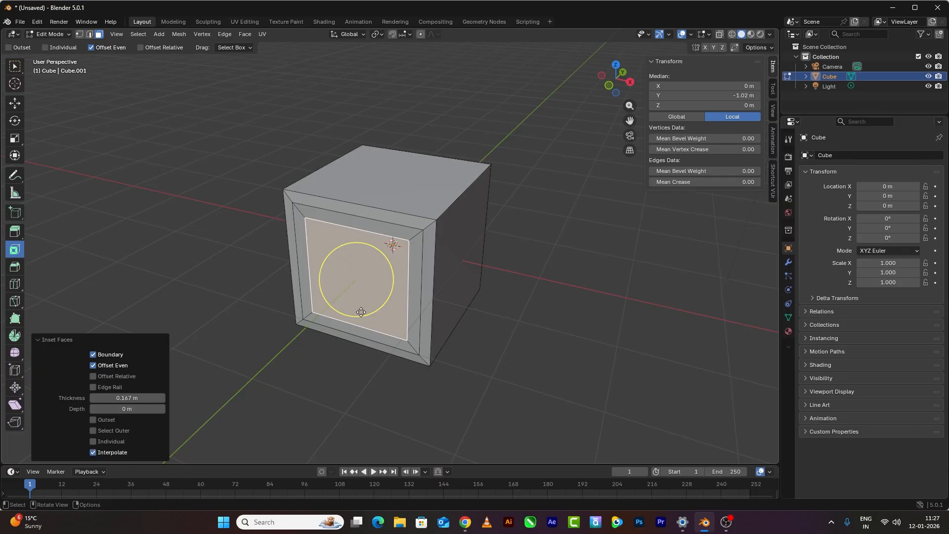
click(93, 441)
mouse_move(354, 242)
mouse_down()
mouse_move(339, 255)
mouse_move(348, 256)
mouse_up()
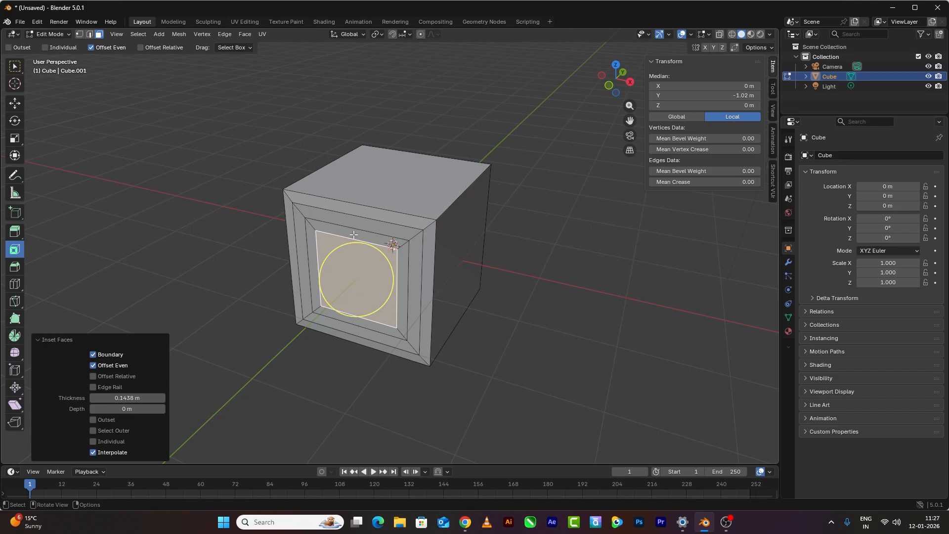
Inset the four faces of the front's middle border about 0.035 m with the Individual option enabled.
scroll(354, 235, up, 2)
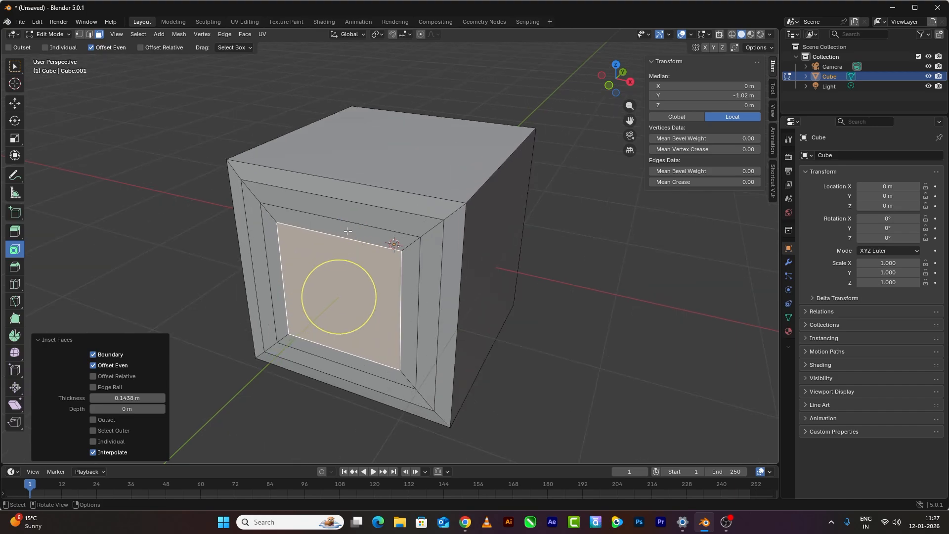
click(338, 211)
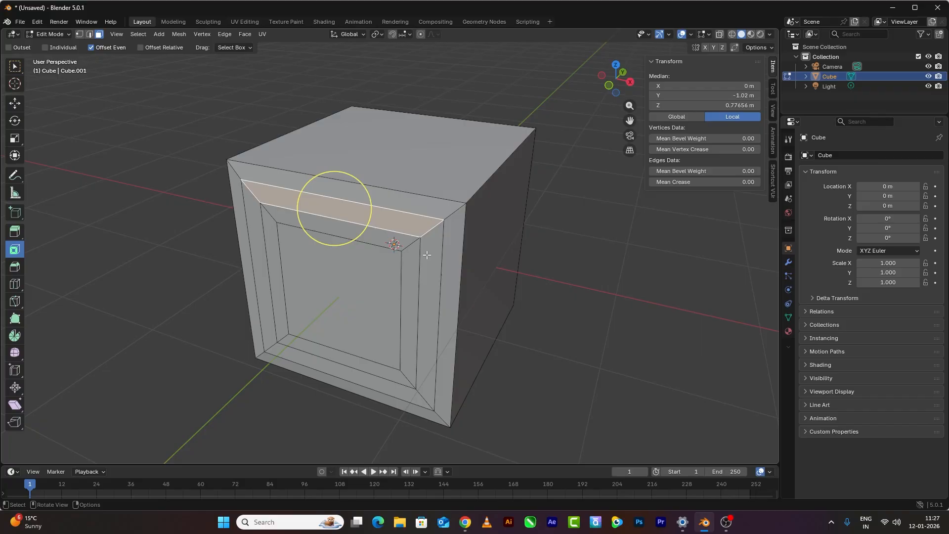
shift+click(427, 302)
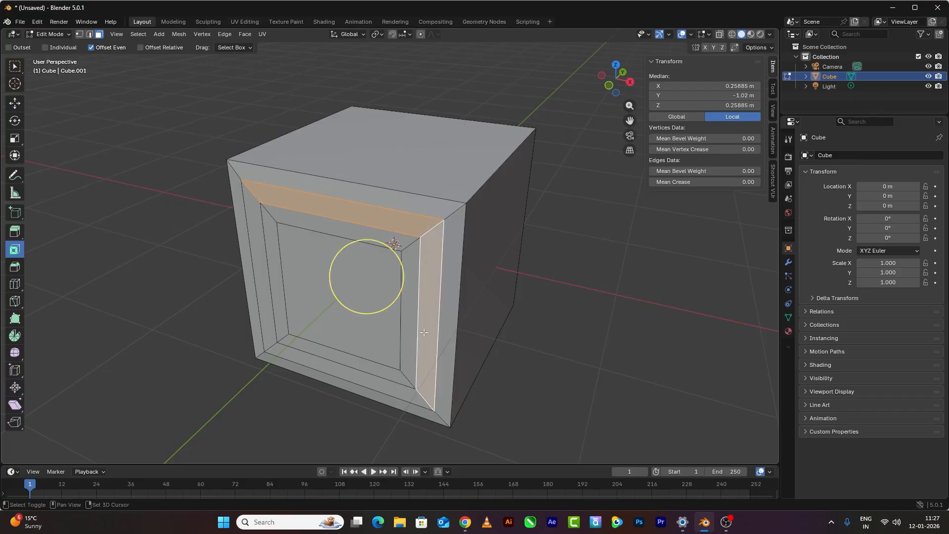
shift+click(365, 380)
shift+click(257, 274)
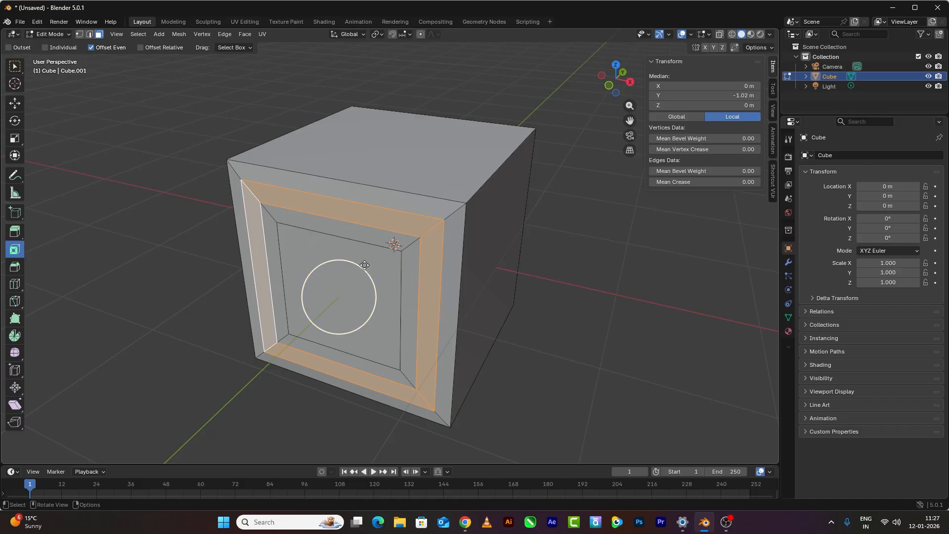
drag(360, 266, 353, 269)
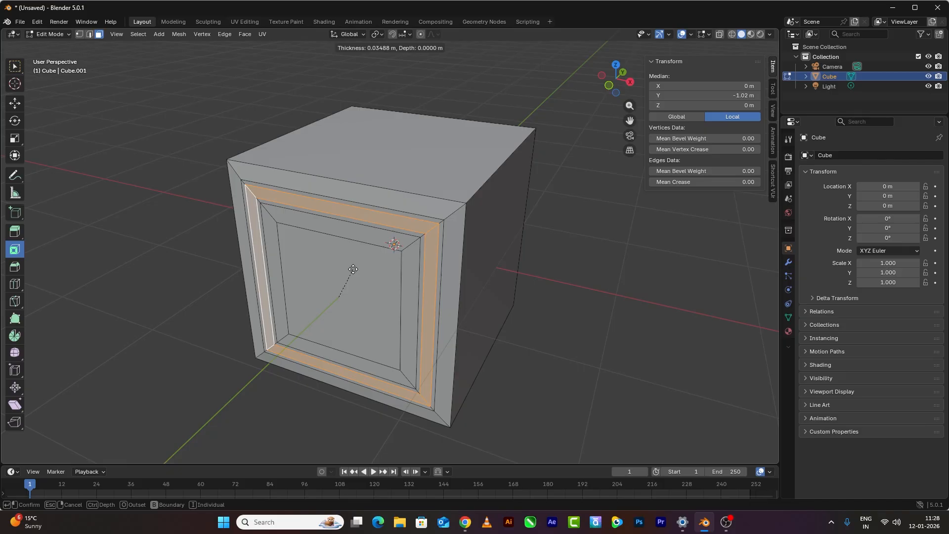
drag(353, 270, 353, 270)
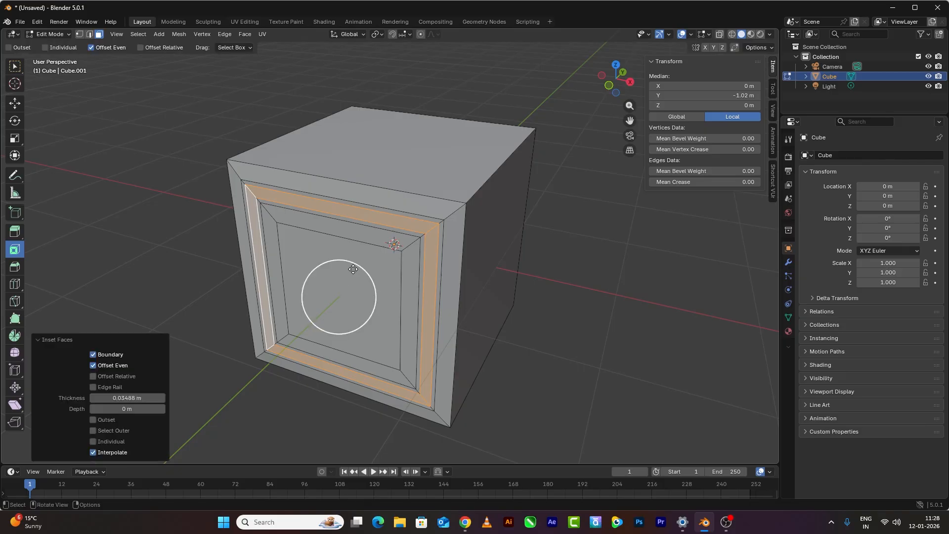
click(94, 441)
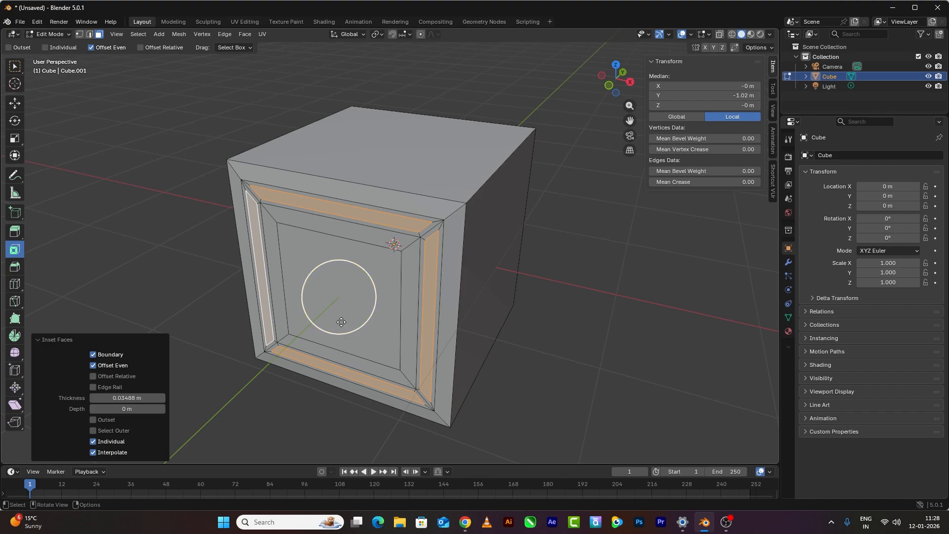
Bevel the cube's plain -X face about 0.074 m, and bevel the resulting edge faces about 0.033 m with 3 segments.
middle_drag(346, 317, 467, 321)
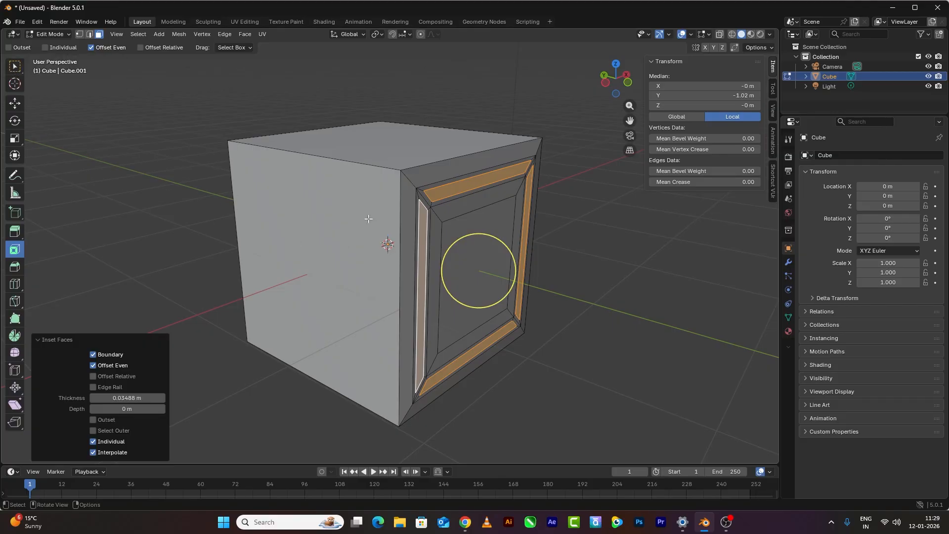
click(15, 268)
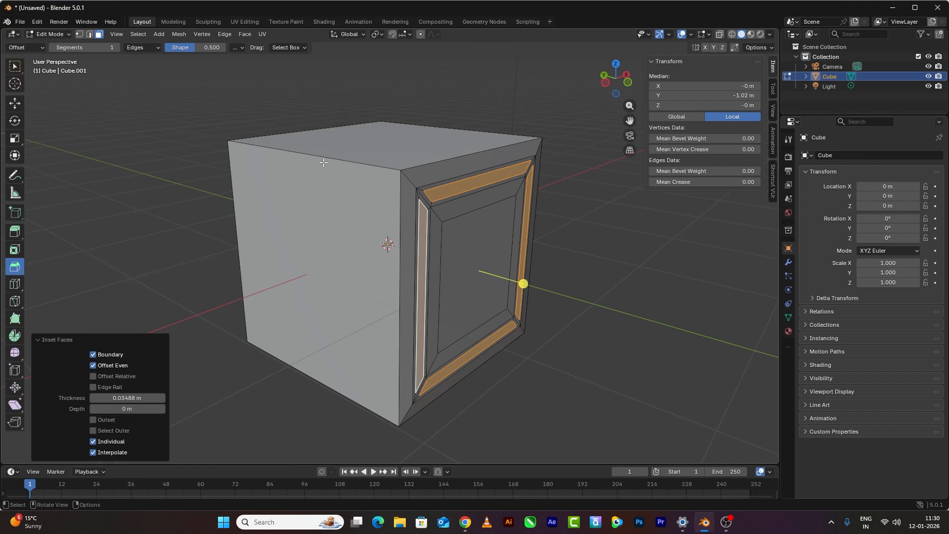
click(312, 250)
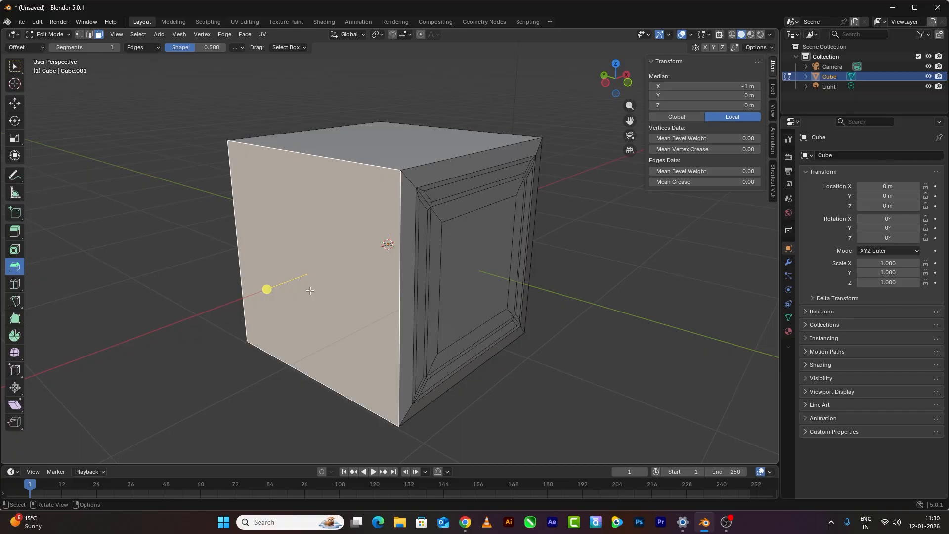
drag(266, 289, 255, 298)
middle_drag(310, 316, 250, 264)
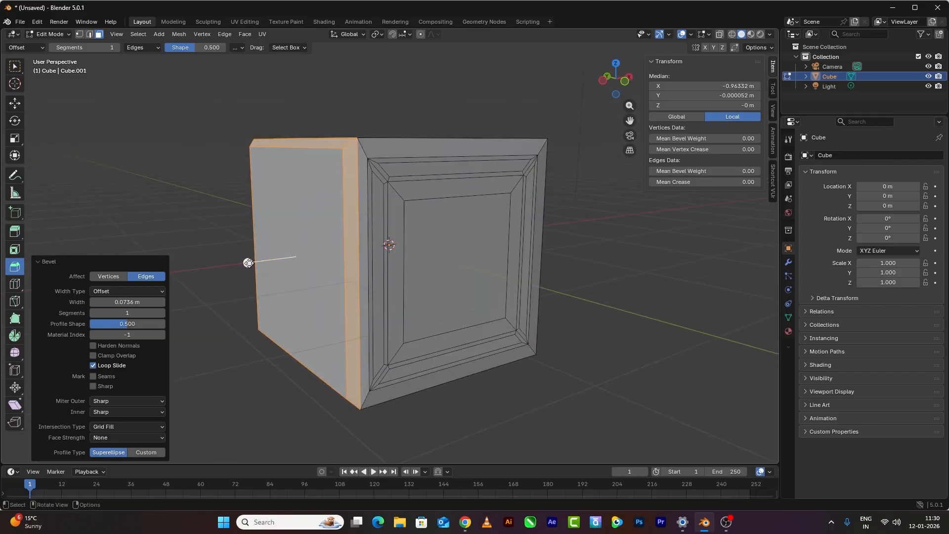
drag(248, 262, 242, 265)
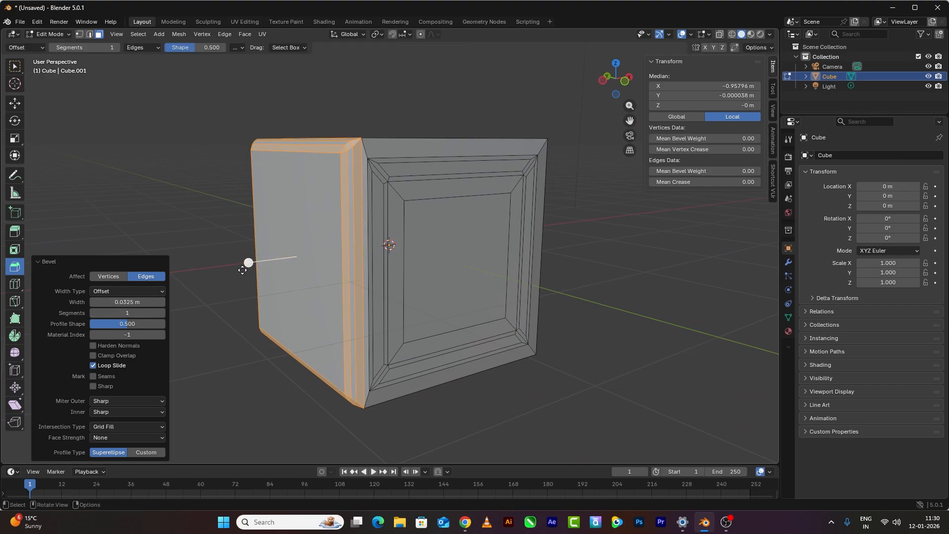
mouse_move(163, 312)
mouse_down()
mouse_move(192, 313)
mouse_move(173, 312)
mouse_up()
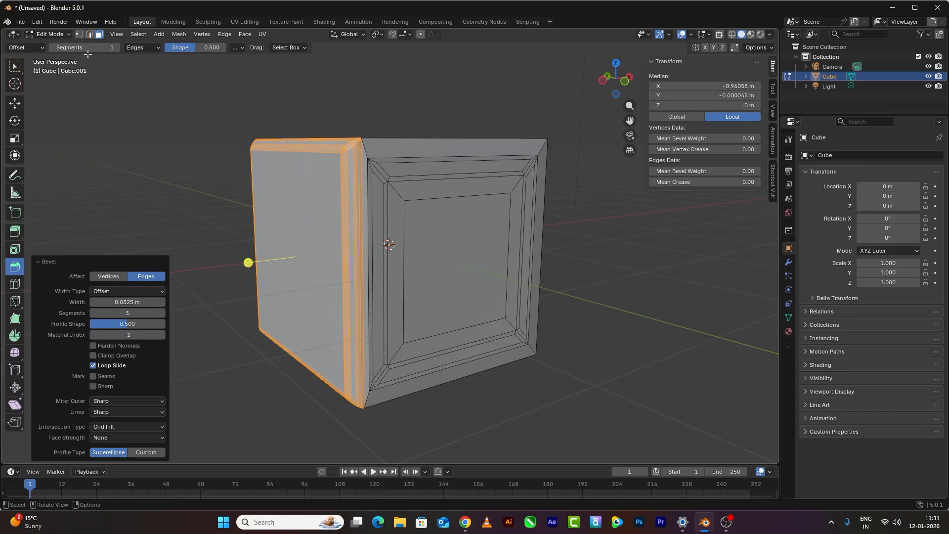
Return to Object Mode and examine the bevelled edges of the cube.
click(46, 36)
click(47, 47)
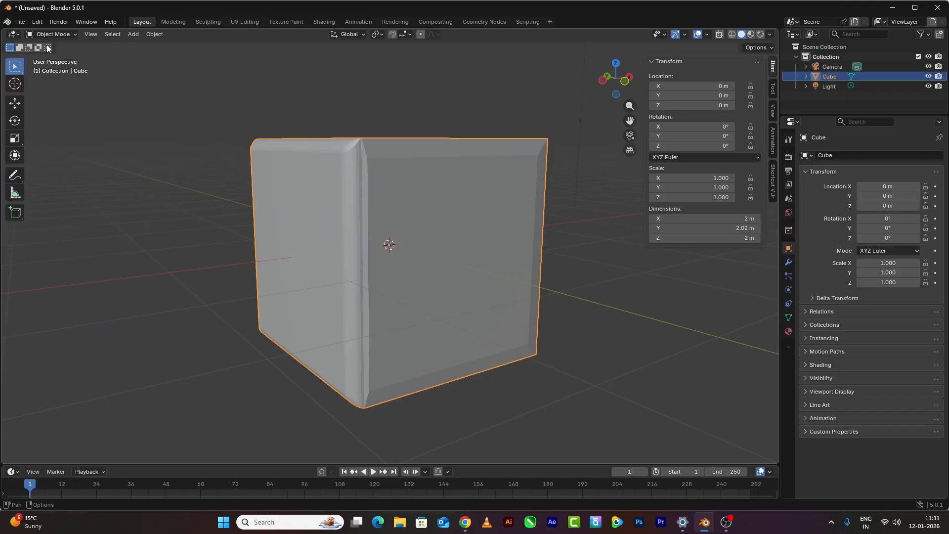
click(238, 178)
click(335, 225)
middle_drag(339, 226, 327, 246)
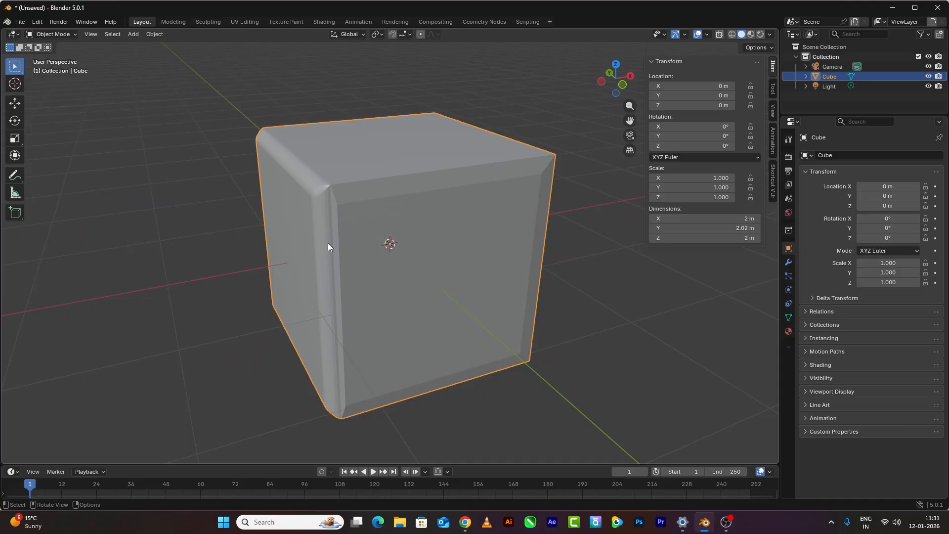
Replace the bevelled cube with a new 2 m mesh cube and open it in Edit Mode.
right_click(398, 216)
click(355, 224)
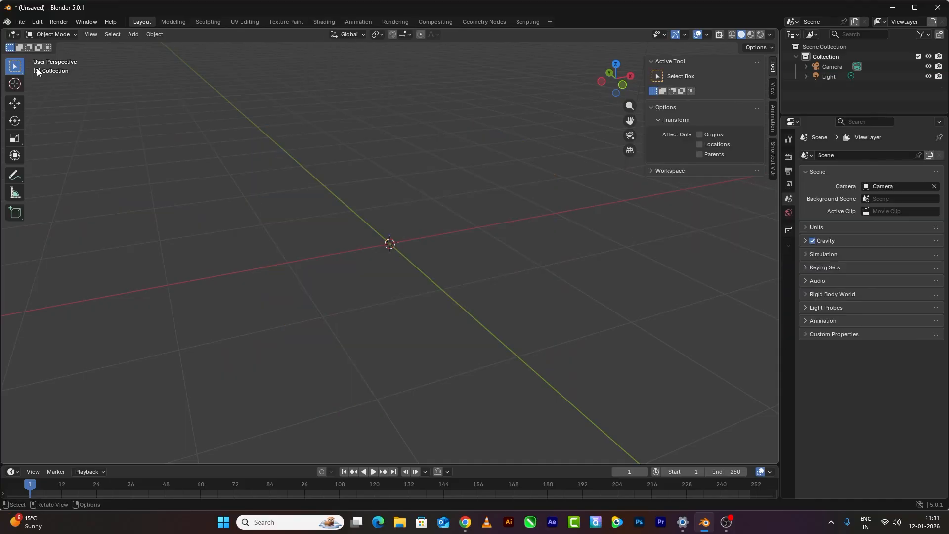
key(shift+a)
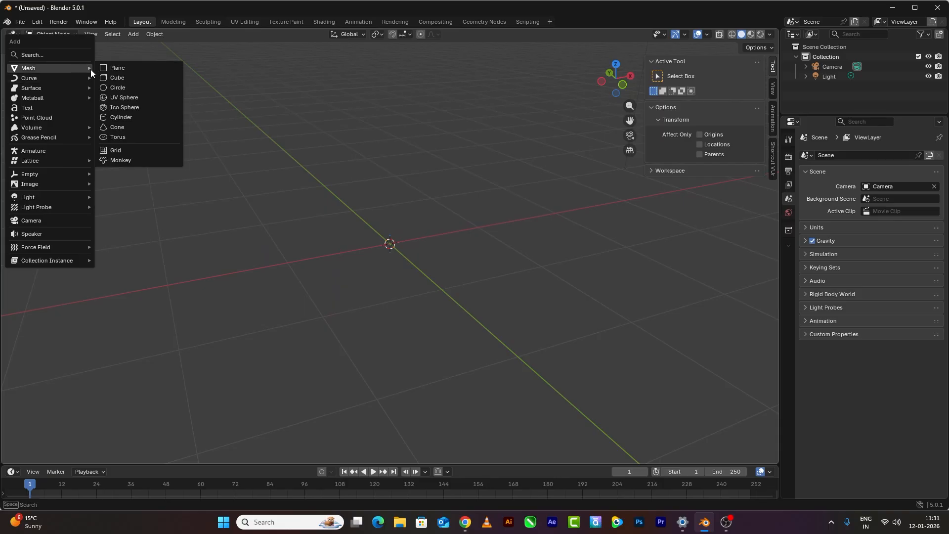
click(115, 80)
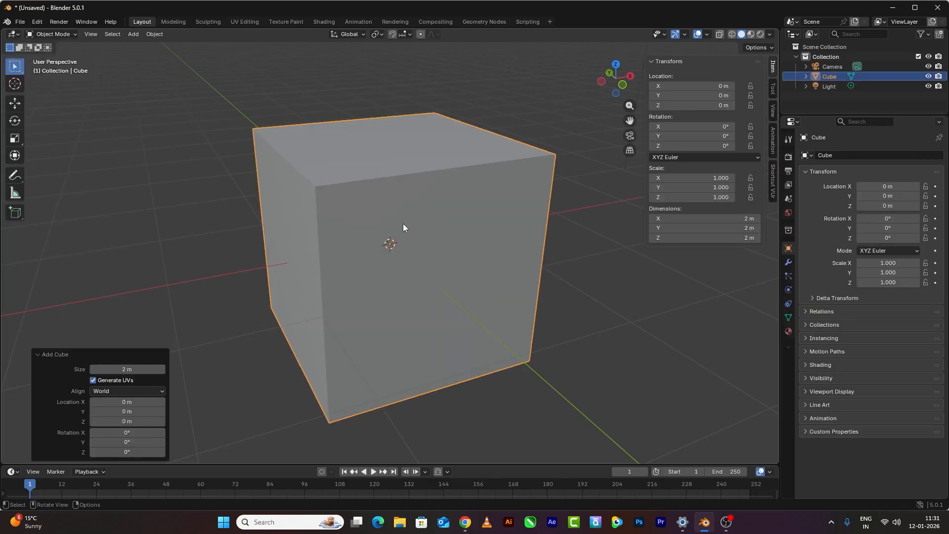
click(51, 36)
click(54, 57)
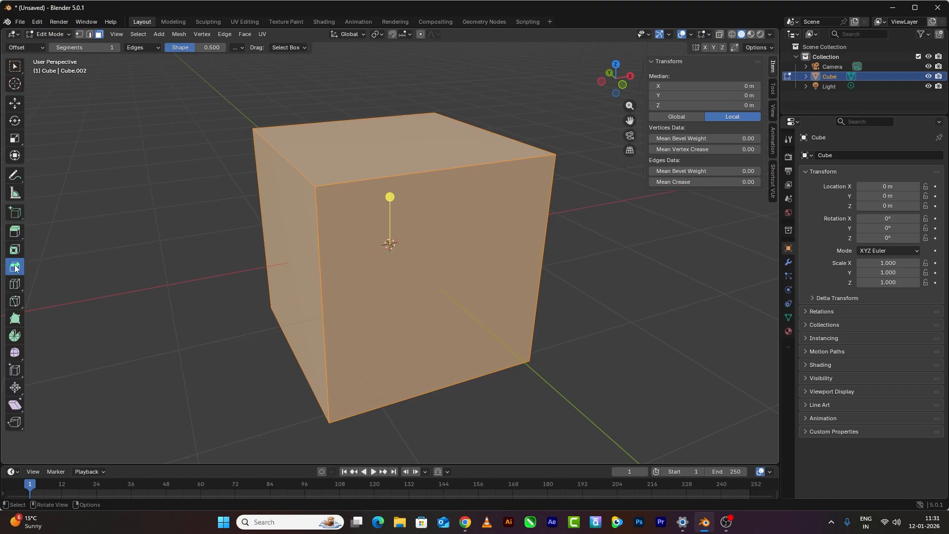
Bevel all the cube's edges about 0.27 m and try adjusting the bevel's segment count.
drag(387, 197, 449, 292)
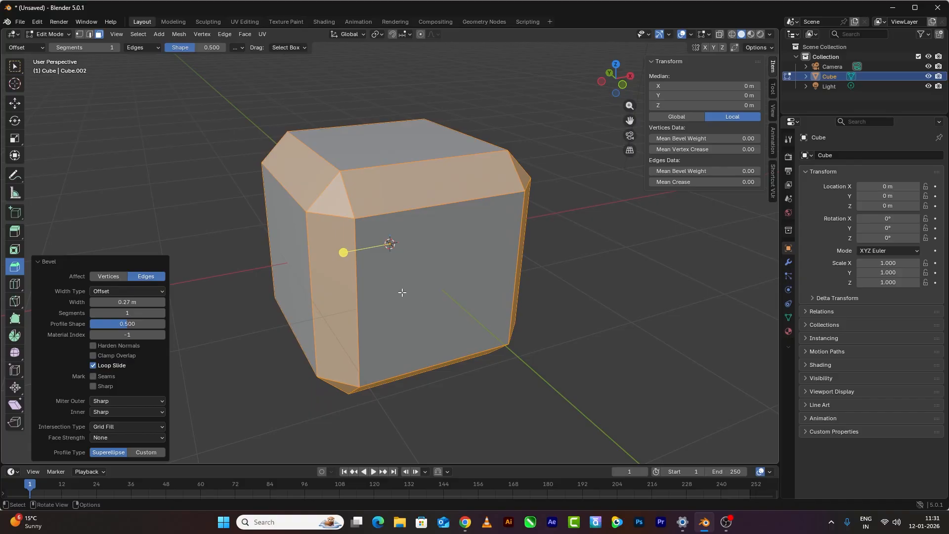
middle_drag(400, 290, 438, 282)
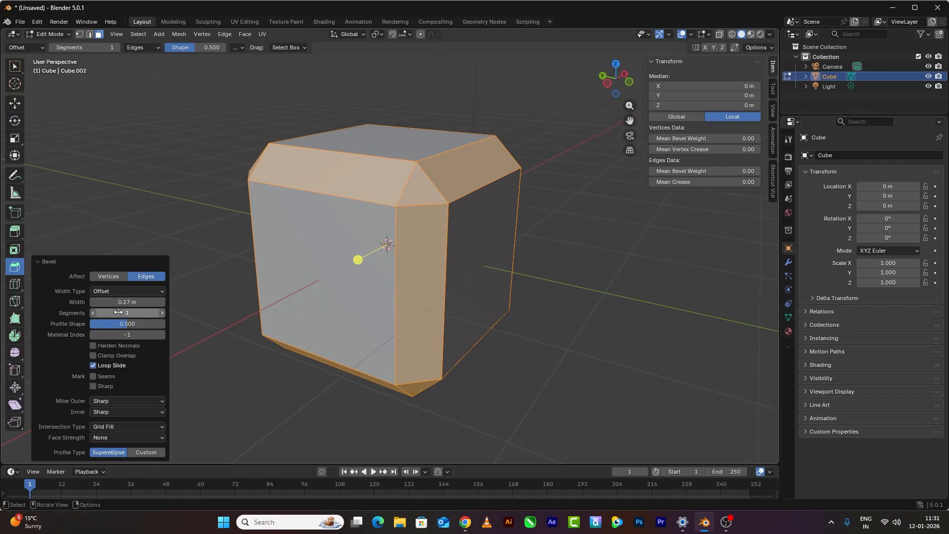
mouse_move(127, 313)
mouse_down()
mouse_move(161, 313)
mouse_move(119, 313)
mouse_up()
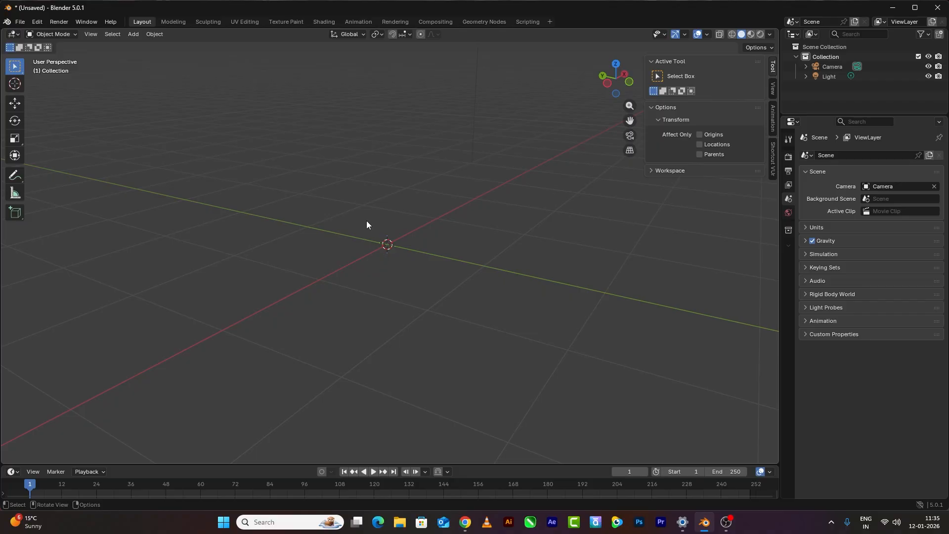
Add a new 2 m mesh cube and open it in Edit Mode.
key(shift+a)
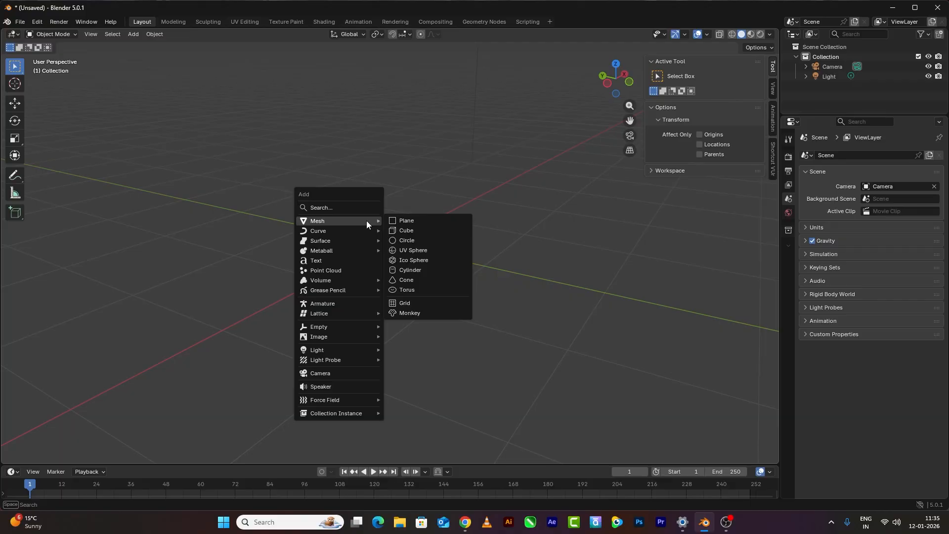
click(413, 229)
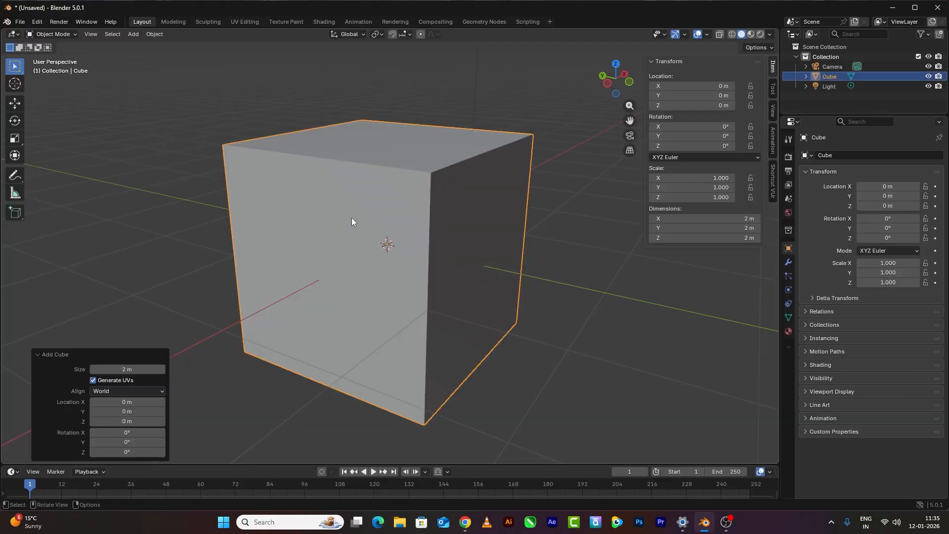
click(51, 34)
click(47, 55)
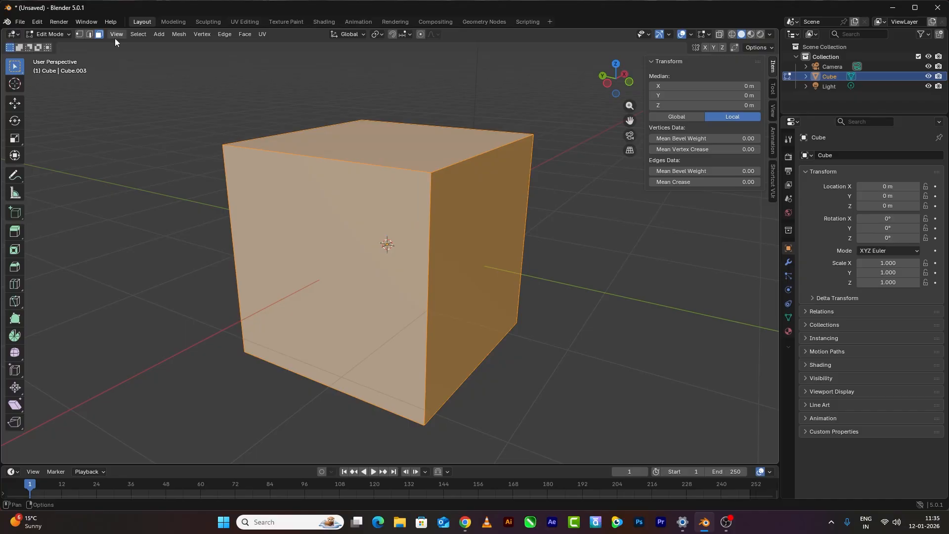
Bevel the new cube's -X face 0.191 m with 8 segments and a profile shape of 0.591.
click(352, 255)
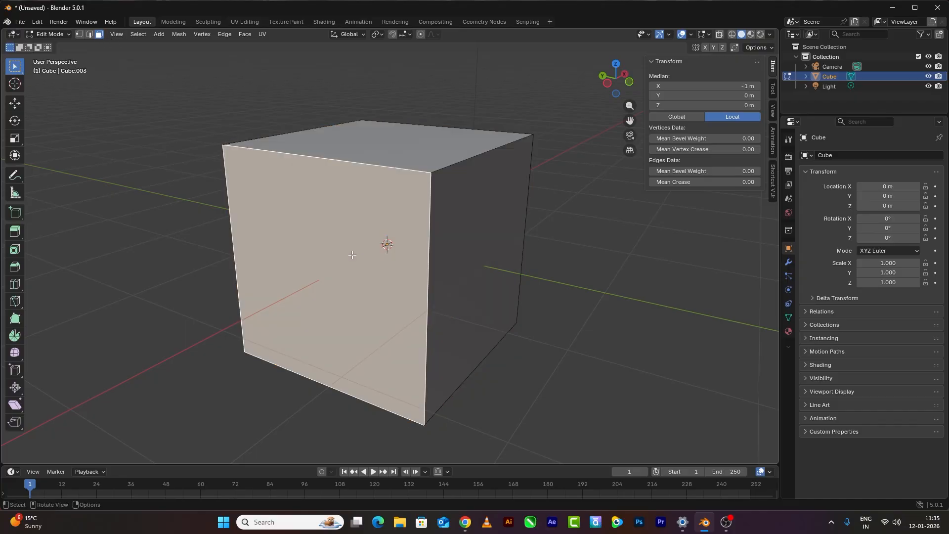
click(15, 268)
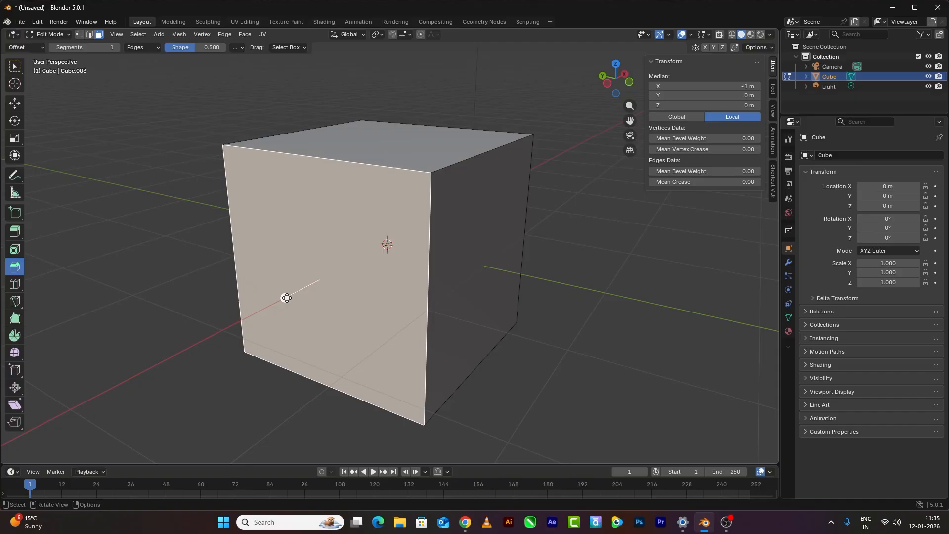
drag(286, 297, 275, 305)
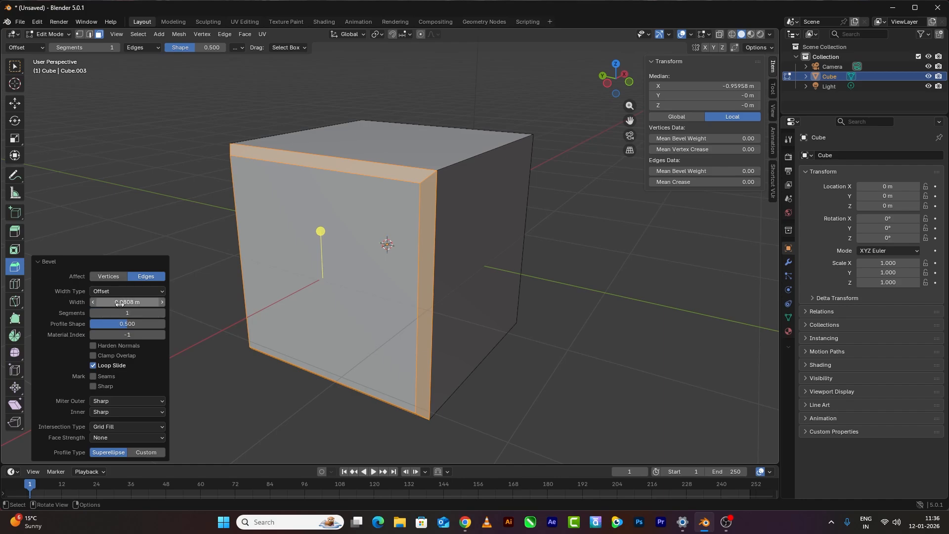
drag(120, 304, 148, 304)
drag(127, 302, 148, 302)
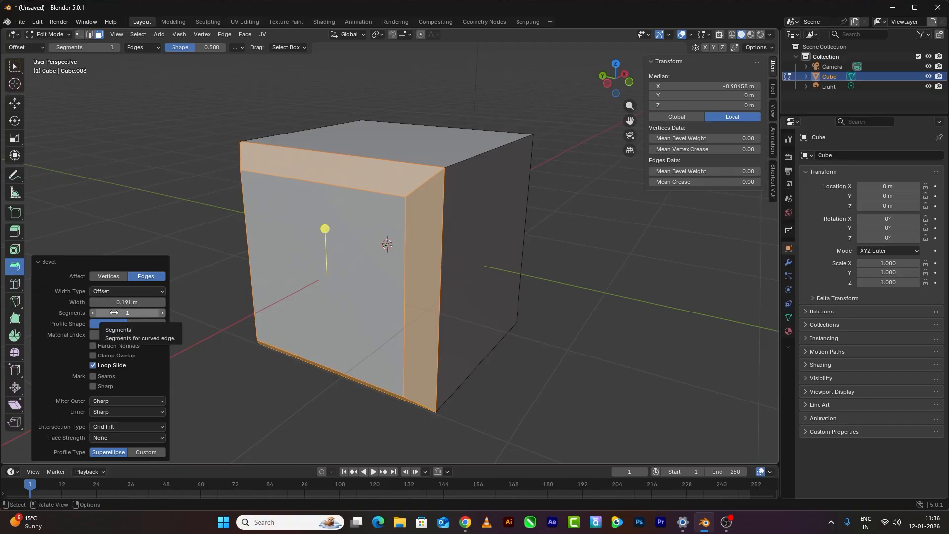
drag(114, 312, 143, 312)
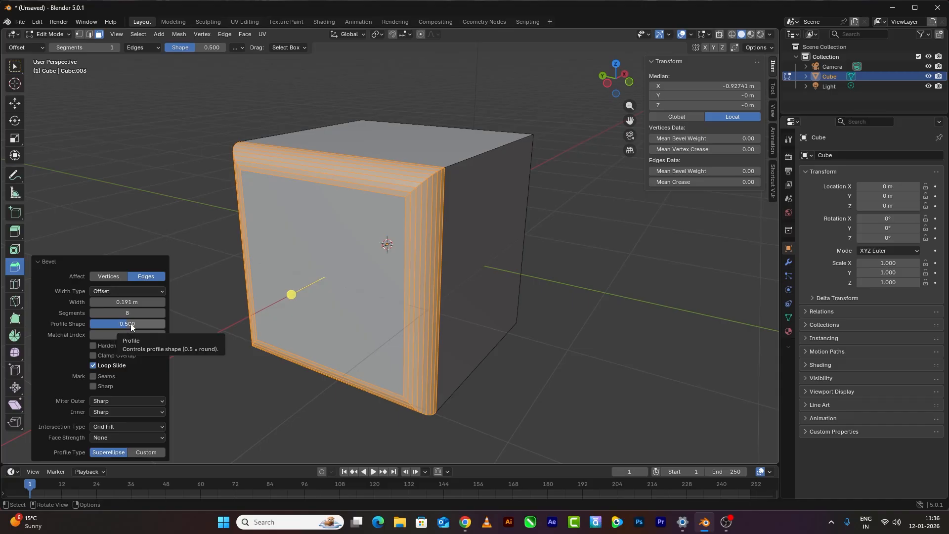
mouse_move(126, 324)
mouse_down()
mouse_move(149, 323)
mouse_move(109, 323)
mouse_move(157, 324)
mouse_move(125, 323)
mouse_move(135, 323)
mouse_up()
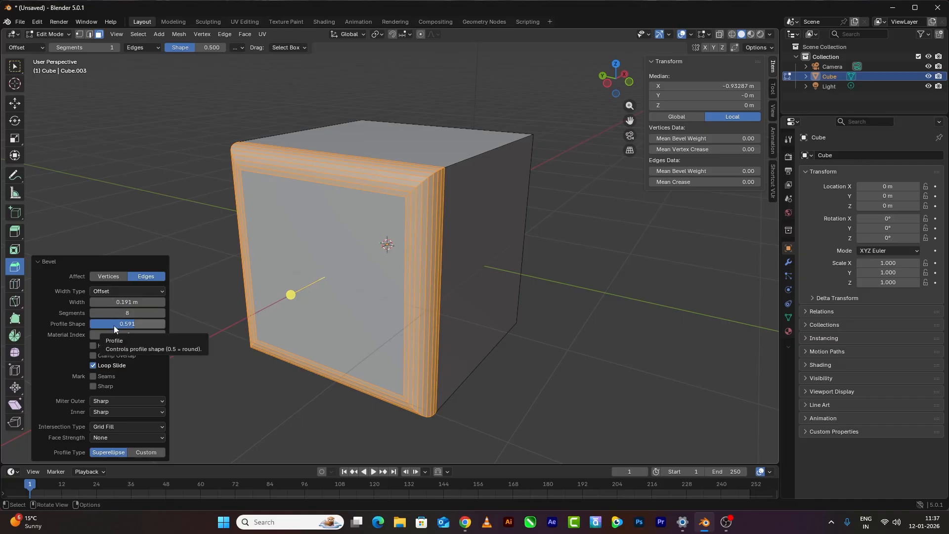
Undo the bevel on the -X face and return to the box selection tool.
click(292, 295)
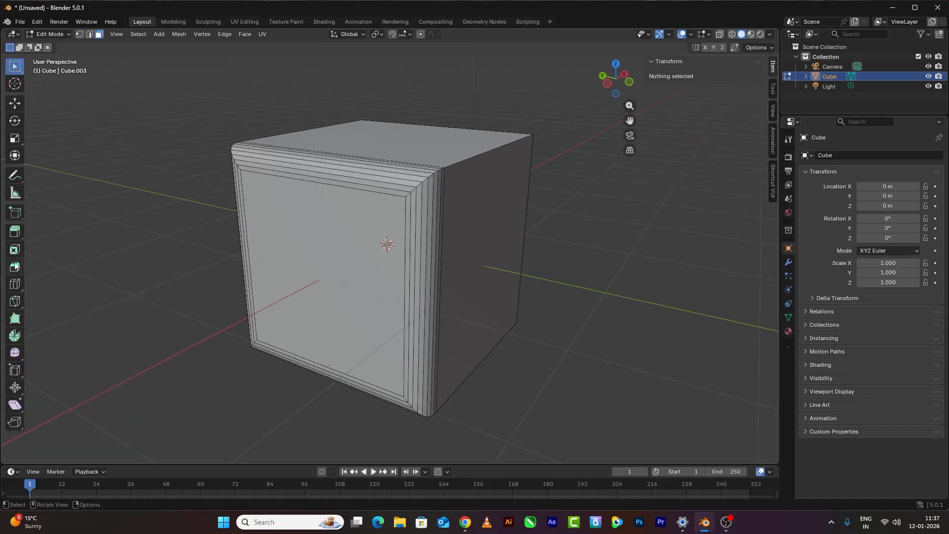
click(18, 71)
key(ctrl+z)
key(ctrl+z)
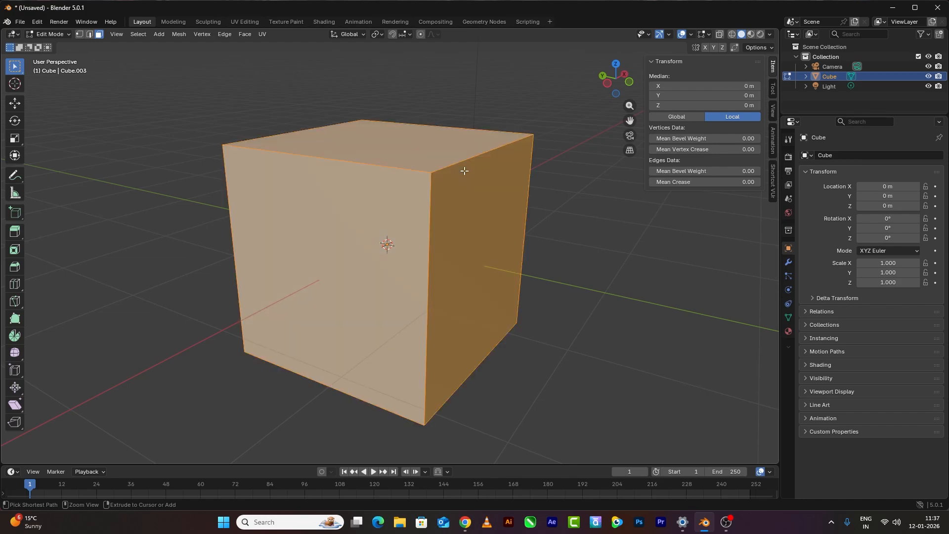
click(16, 267)
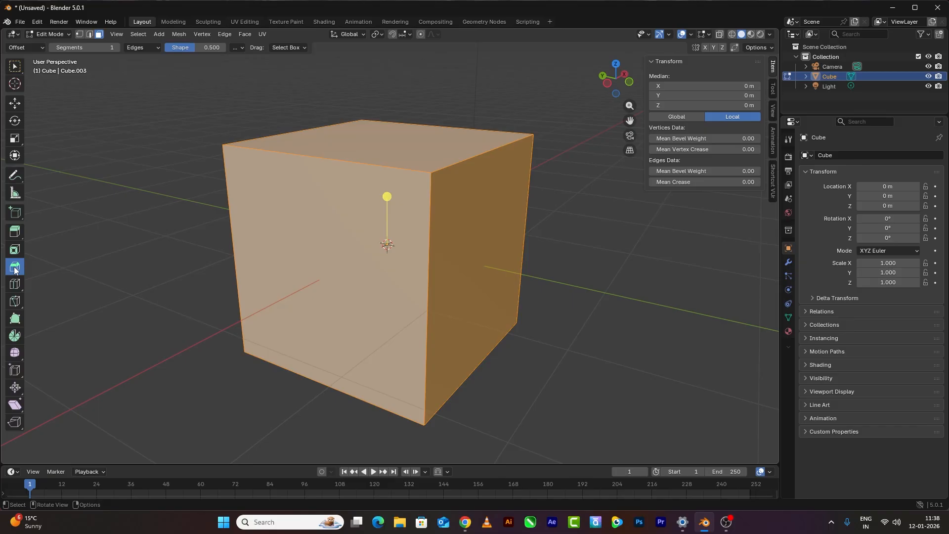
click(15, 66)
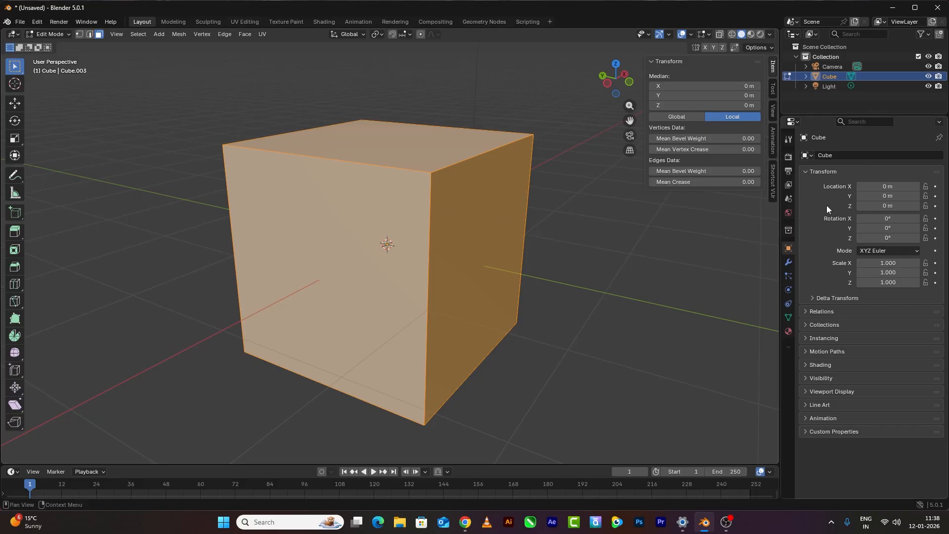
Add a Bevel modifier to the cube in Object Mode and set its amount to 0.15 m.
click(789, 263)
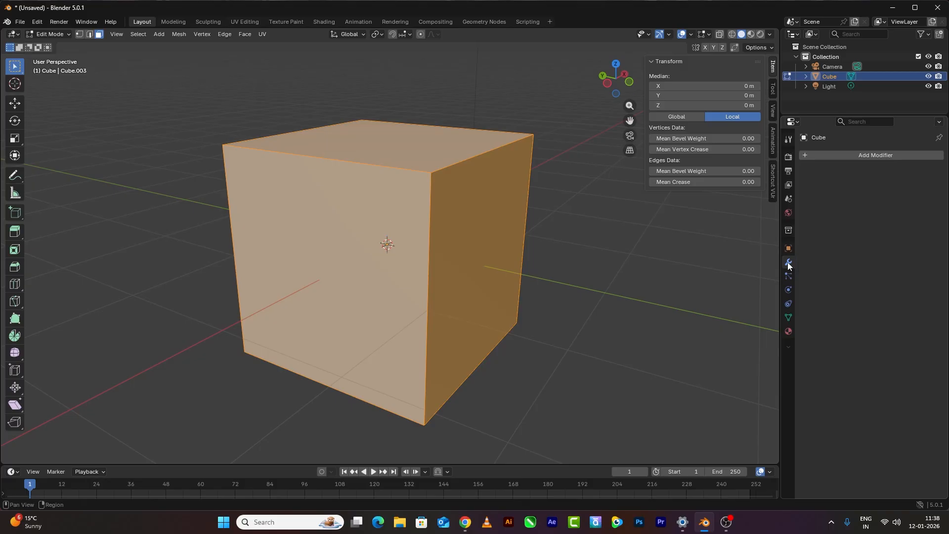
click(804, 154)
mouse_move(807, 147)
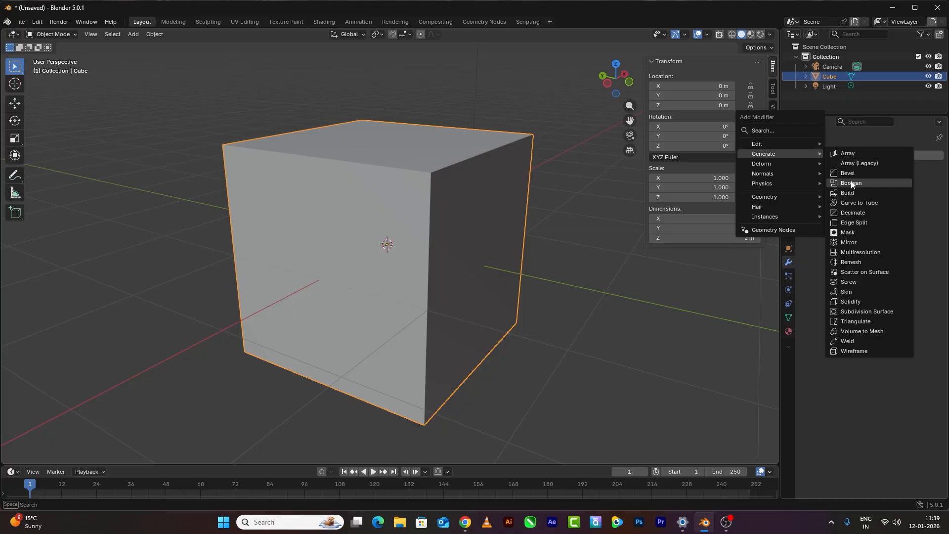
click(848, 173)
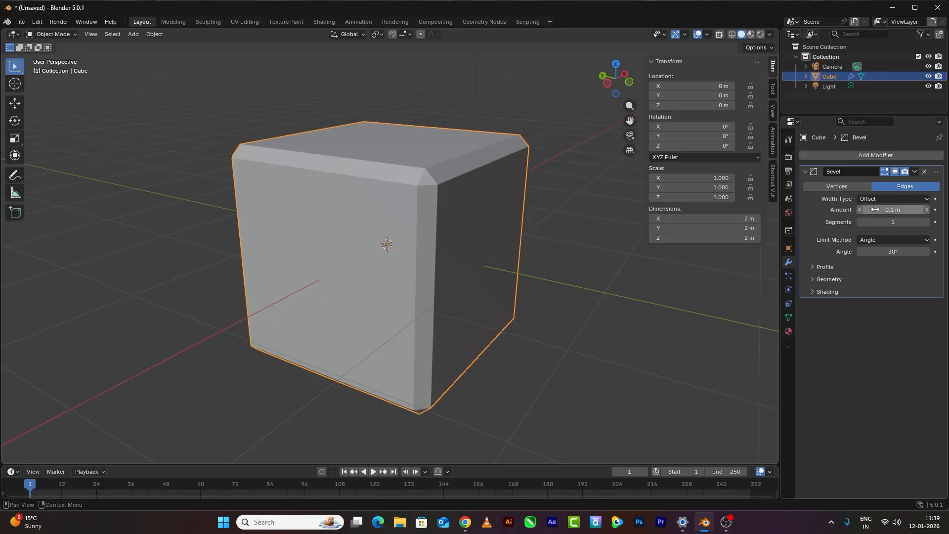
mouse_move(889, 210)
mouse_down()
mouse_move(900, 210)
mouse_move(876, 210)
mouse_move(903, 209)
mouse_move(888, 209)
mouse_up()
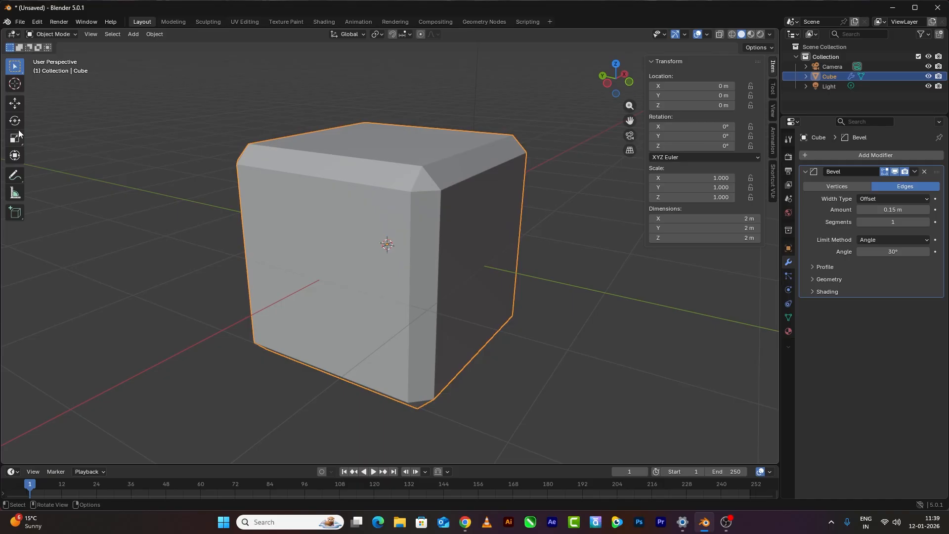
Examine the modifier's bevel against the cube's original vertices in Edit Mode with vertex selection, and return to Object Mode.
click(43, 33)
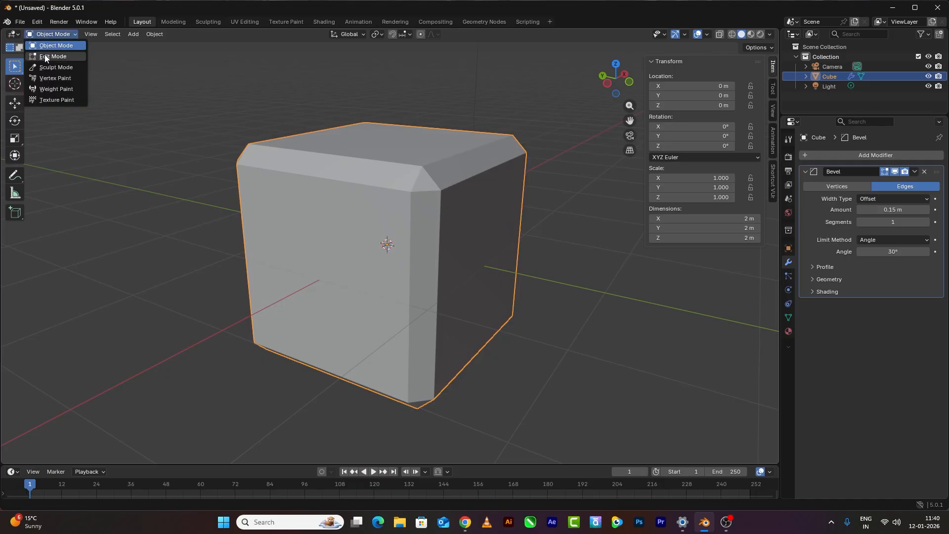
click(47, 57)
middle_drag(408, 205, 148, 52)
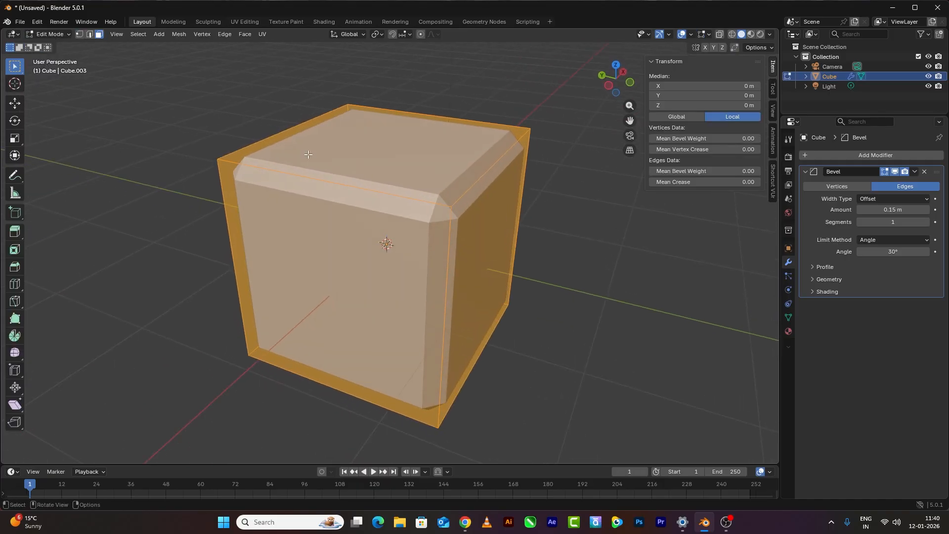
click(79, 34)
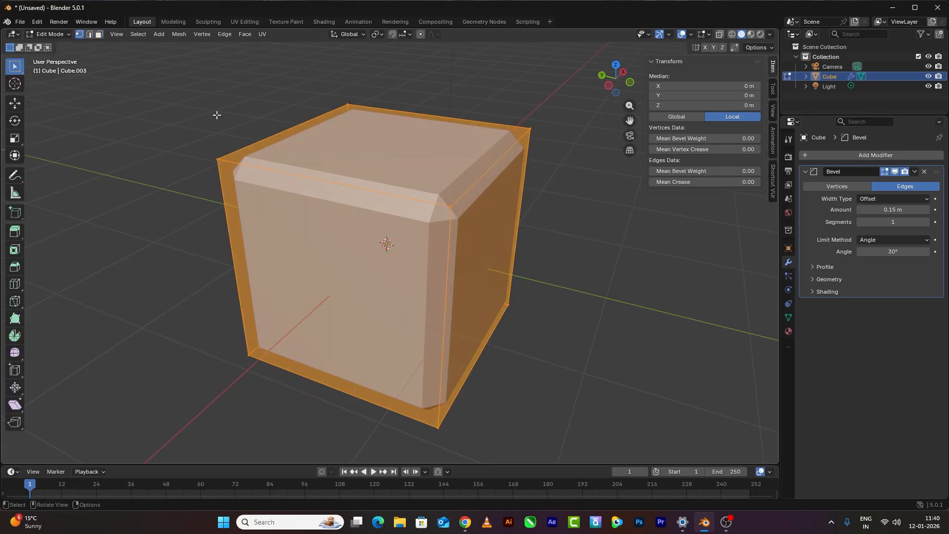
click(529, 128)
key(Tab)
Set the Bevel modifier's segments to 7, and remove the modifier after viewing the rounded edges.
drag(893, 222, 915, 222)
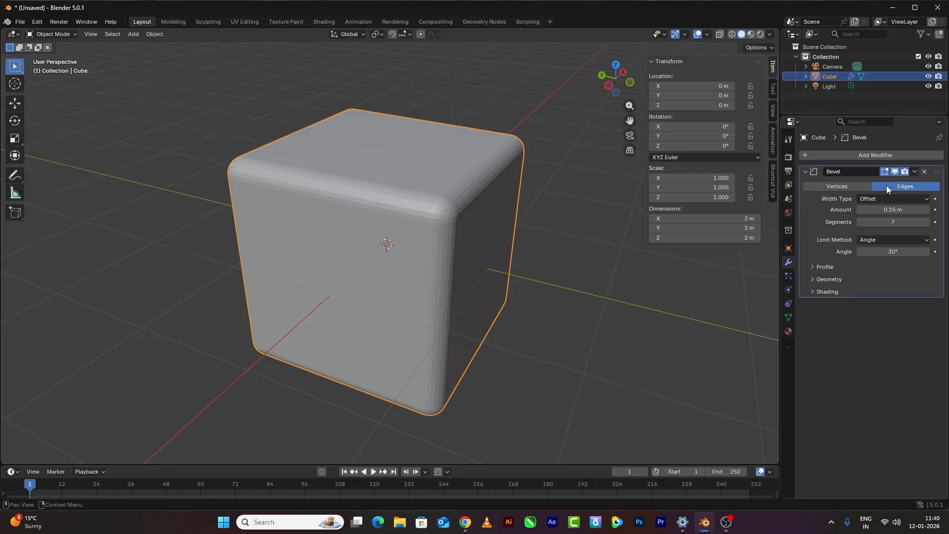
mouse_move(455, 242)
middle_down()
mouse_move(461, 249)
mouse_move(313, 207)
mouse_move(364, 257)
mouse_move(455, 242)
mouse_move(479, 256)
mouse_move(452, 239)
mouse_move(437, 244)
middle_up()
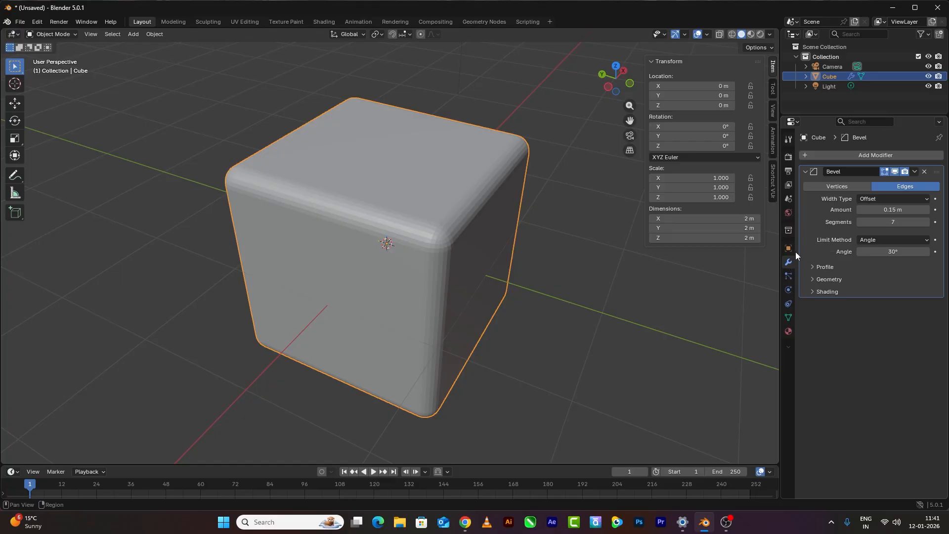
click(923, 171)
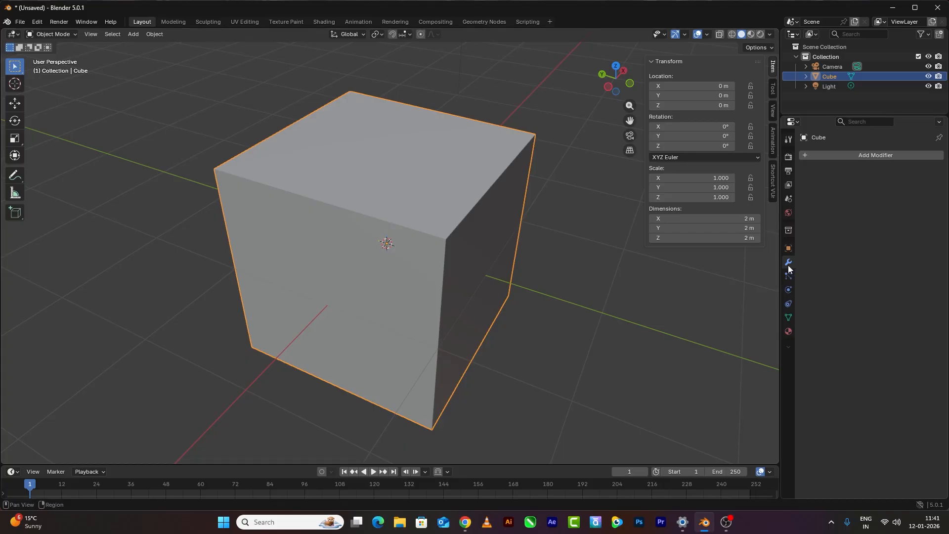
Add a fresh Bevel modifier to the cube with an amount of 0.14 m and 13 segments.
click(806, 154)
mouse_move(809, 144)
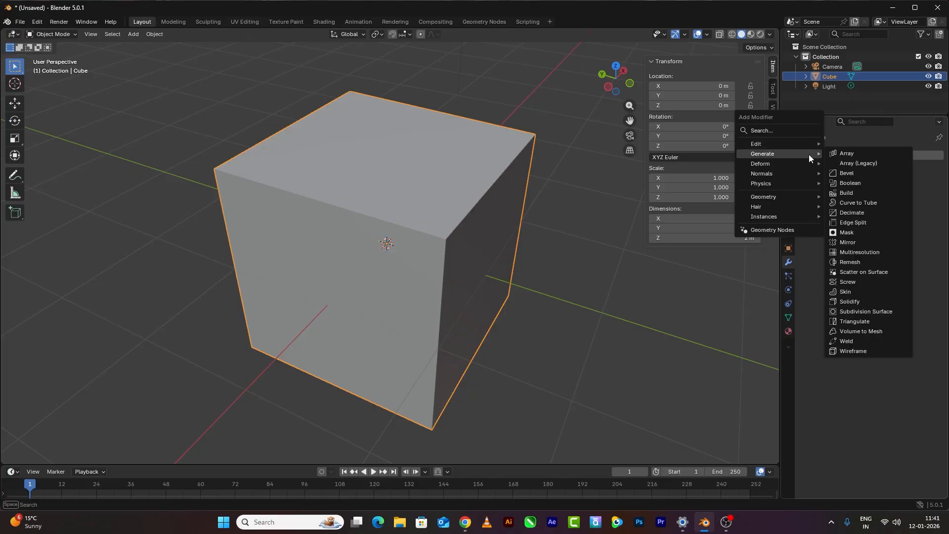
click(845, 174)
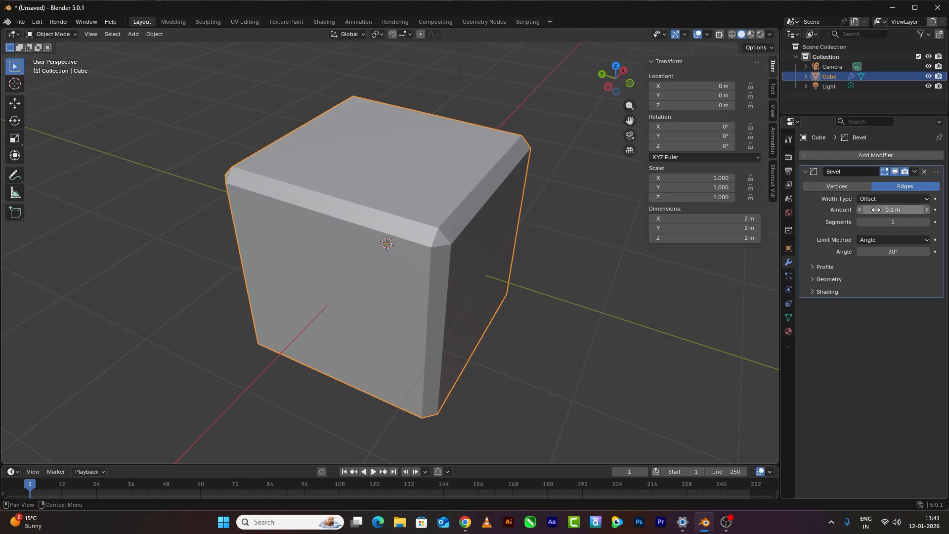
mouse_move(876, 210)
mouse_down()
mouse_move(915, 209)
mouse_move(882, 210)
mouse_move(914, 222)
mouse_move(890, 222)
mouse_up()
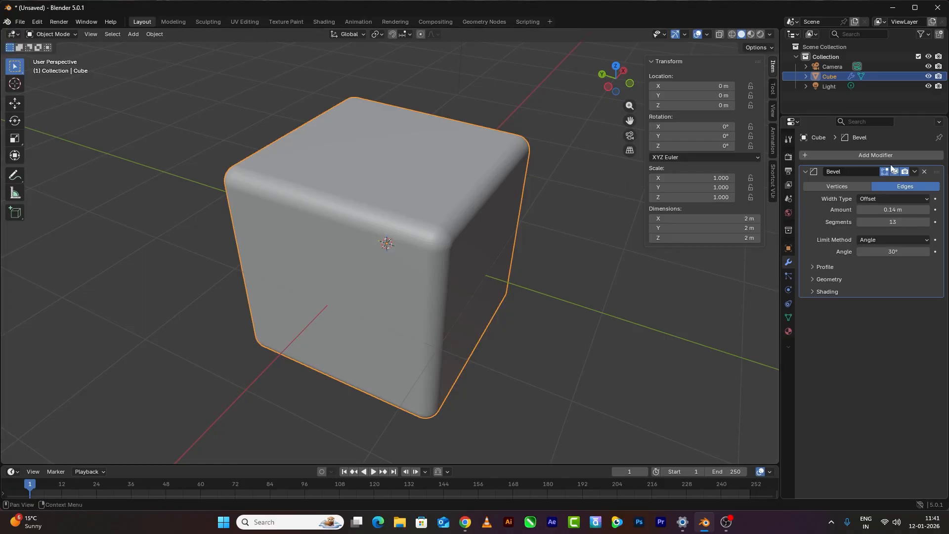
Remove the 13-segment Bevel modifier and open the plain cube in Edit Mode.
click(924, 171)
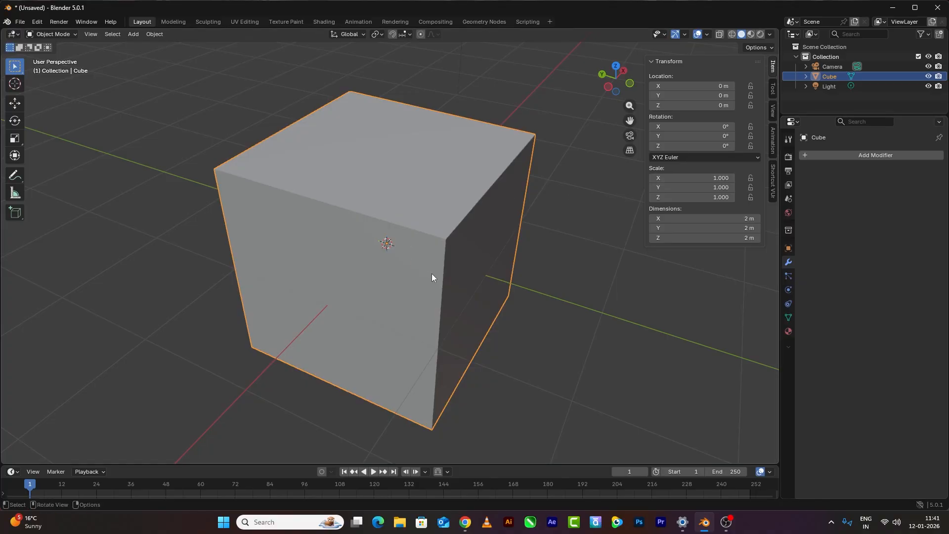
mouse_move(432, 275)
middle_down()
mouse_move(432, 239)
mouse_move(407, 254)
mouse_move(420, 260)
middle_up()
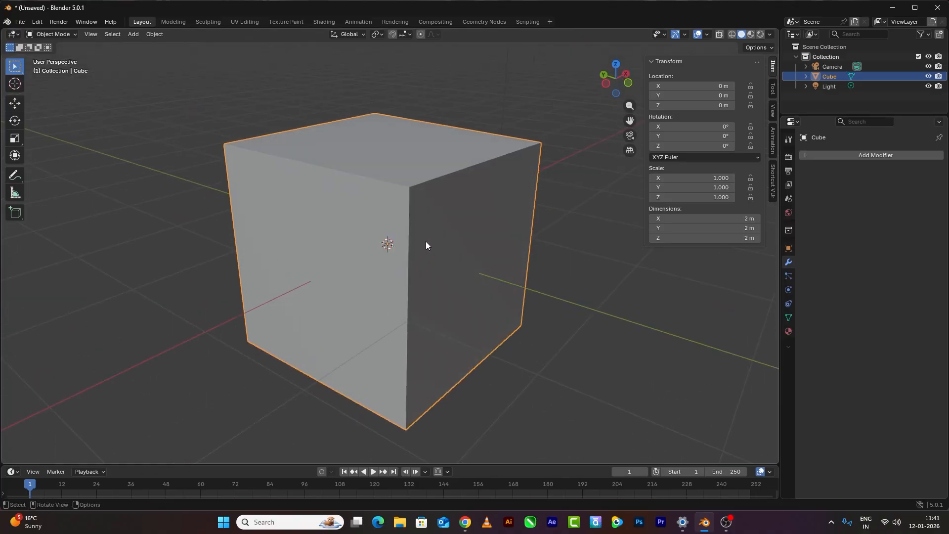
click(52, 34)
click(49, 57)
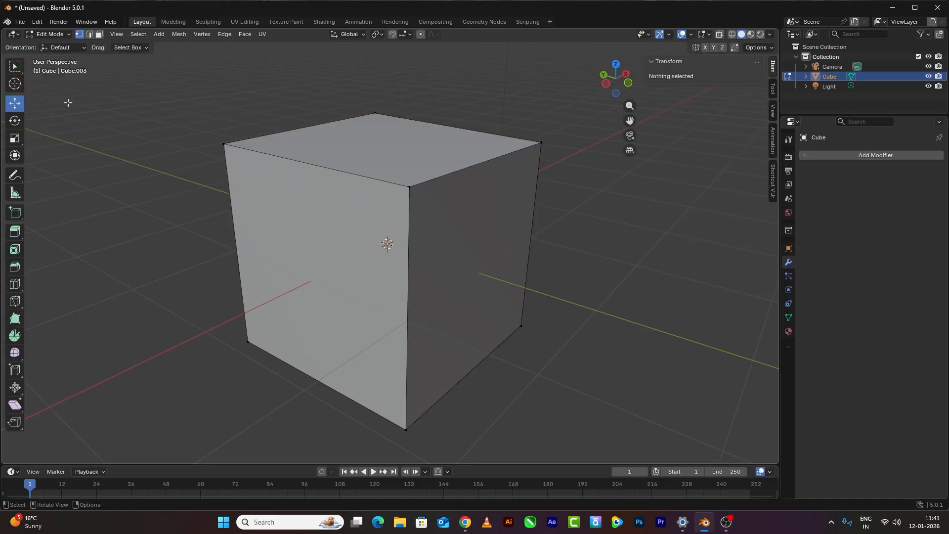
Bevel the single upper edge of the cube's light-grey front side by about 0.378 m using the Bevel tool in edge selection.
click(14, 268)
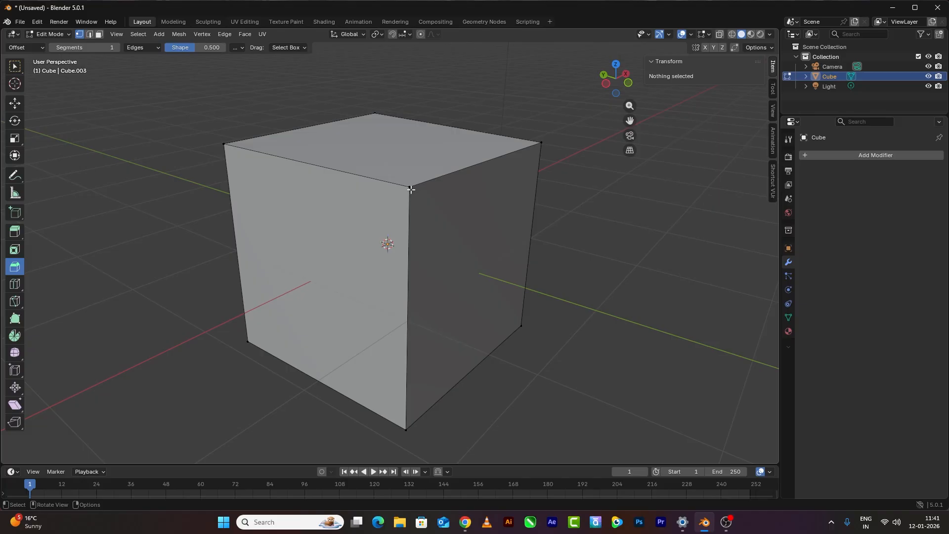
click(382, 196)
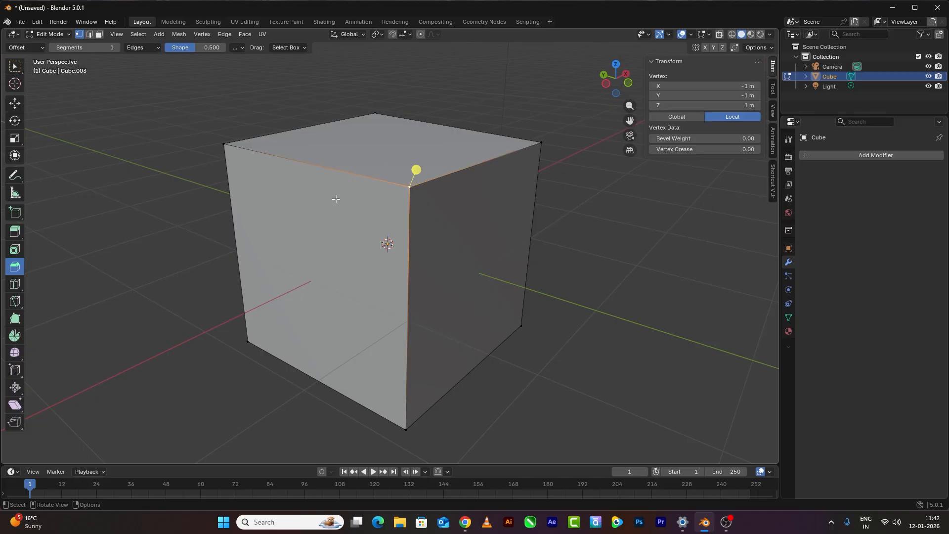
click(89, 34)
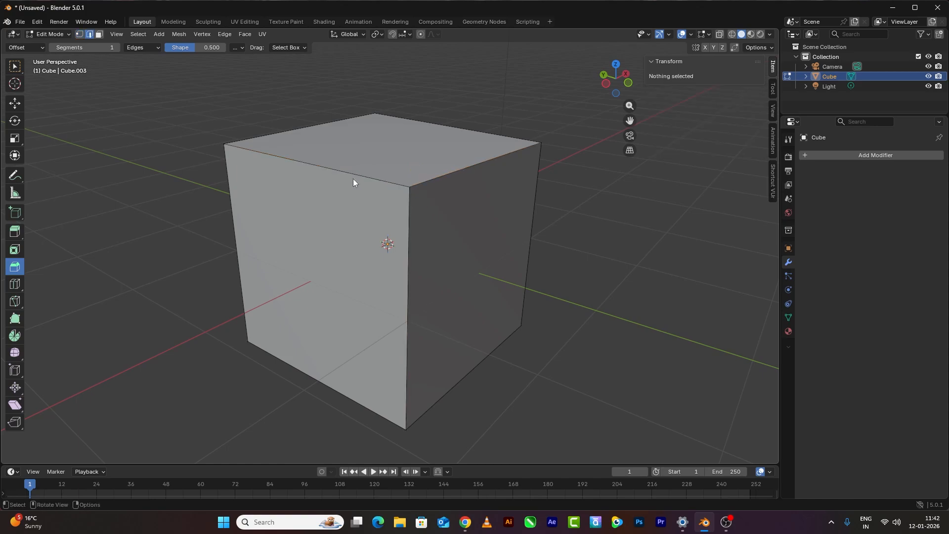
click(362, 177)
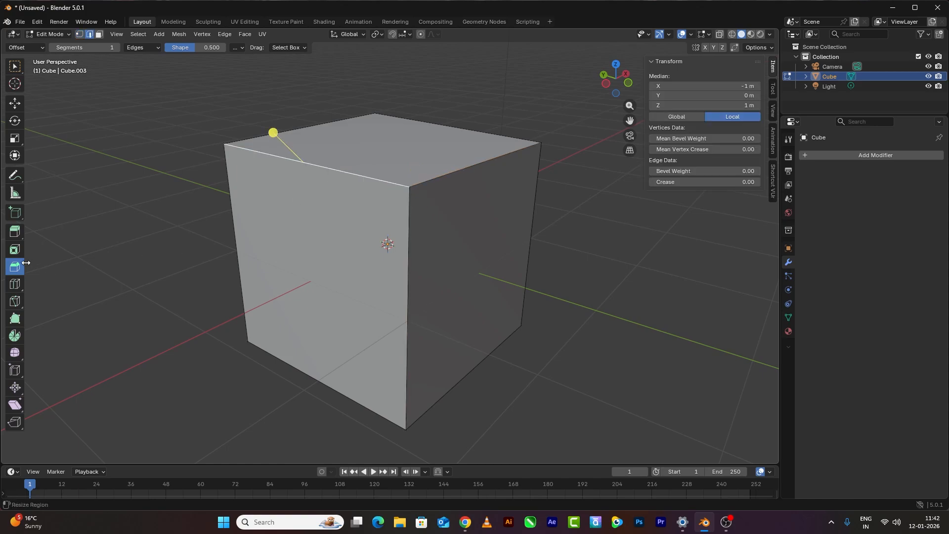
drag(275, 132, 357, 216)
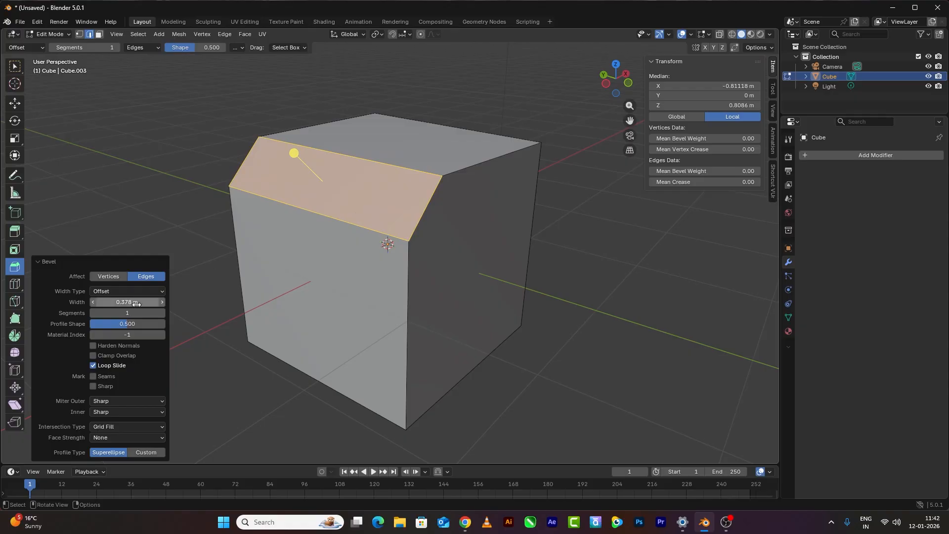
Round the bevelled edge with 15 segments and reduce the bevel width to 0.178 m.
drag(121, 316, 157, 315)
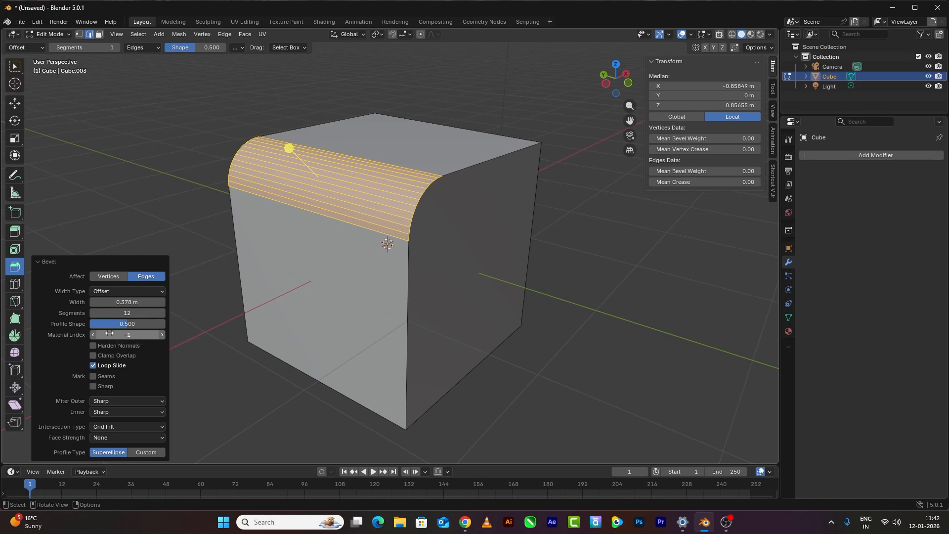
drag(127, 313, 124, 313)
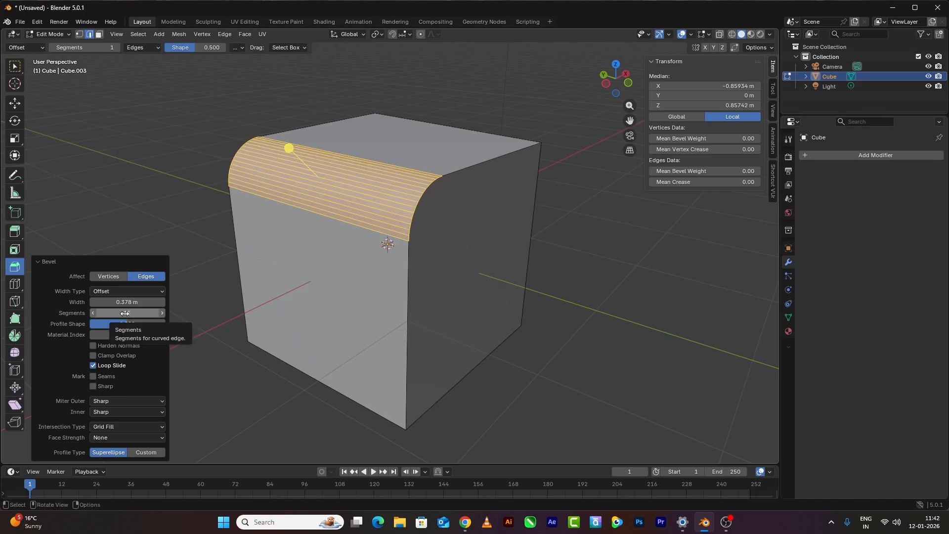
mouse_move(126, 302)
mouse_down()
mouse_move(84, 302)
mouse_move(252, 302)
mouse_move(121, 302)
mouse_up()
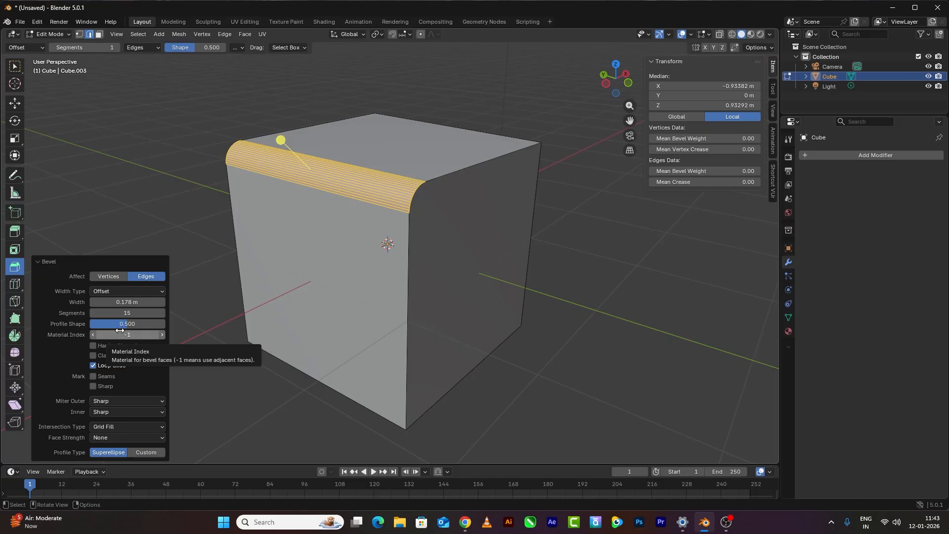
Examine the Loop Cut and Knife tools with their variants, and return to the Select Box tool.
click(16, 72)
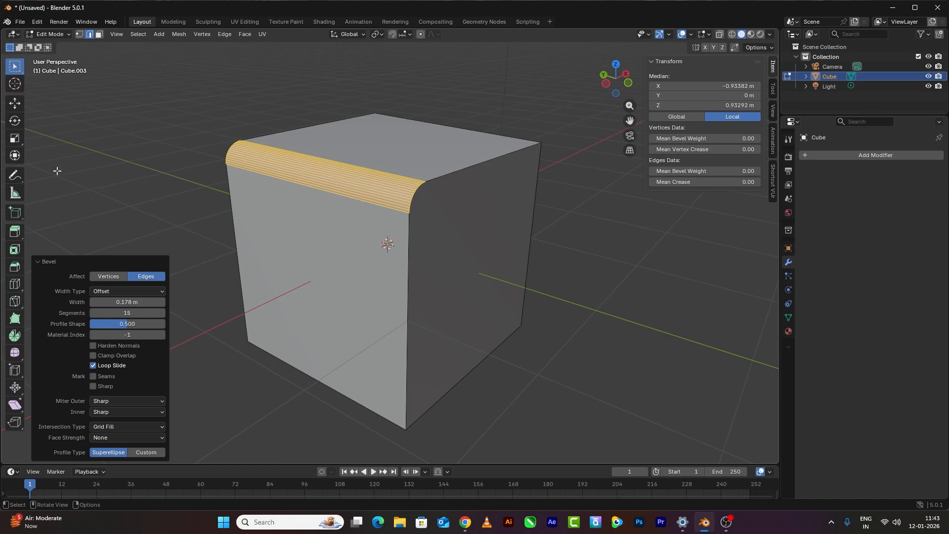
click(14, 285)
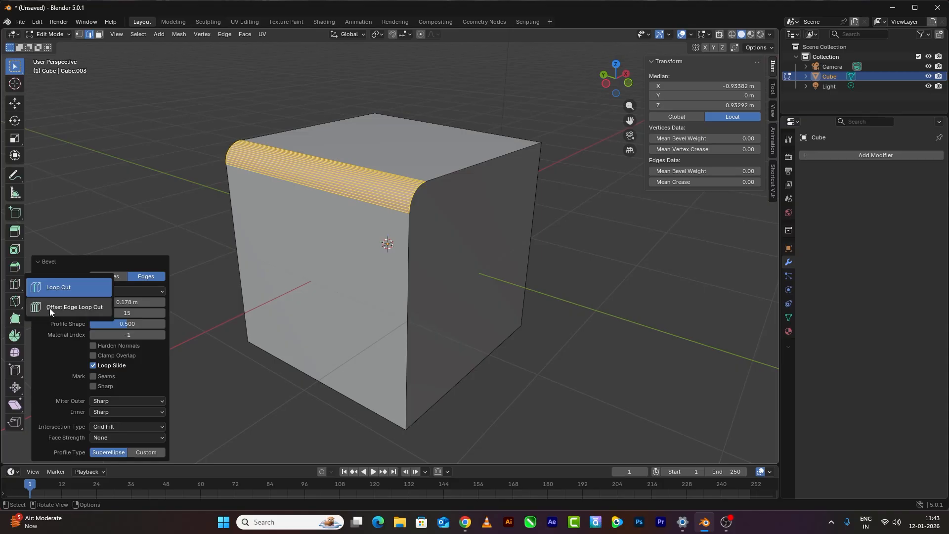
click(54, 287)
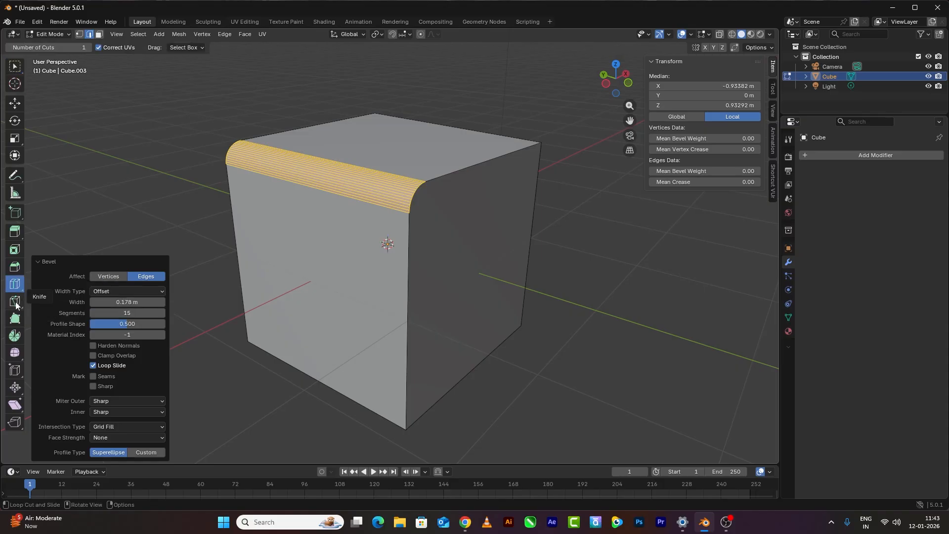
click(15, 305)
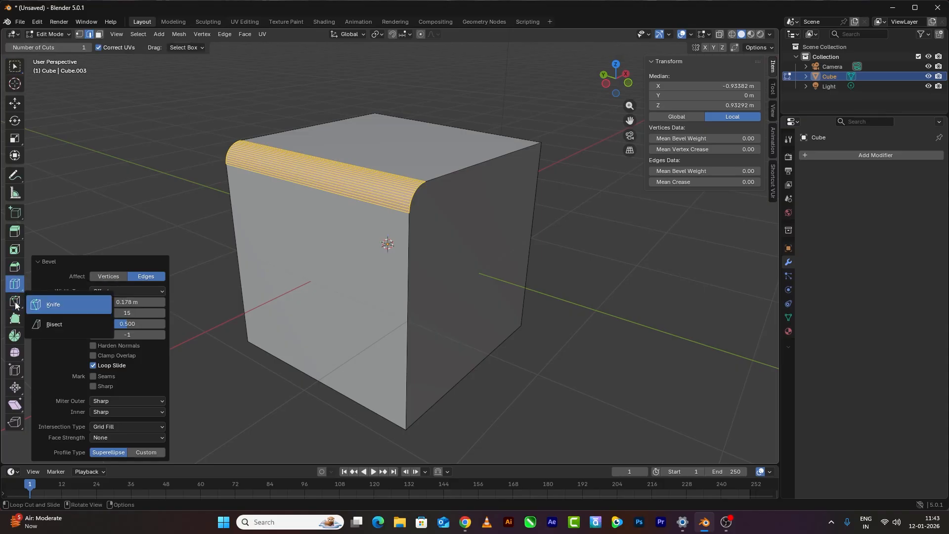
click(58, 303)
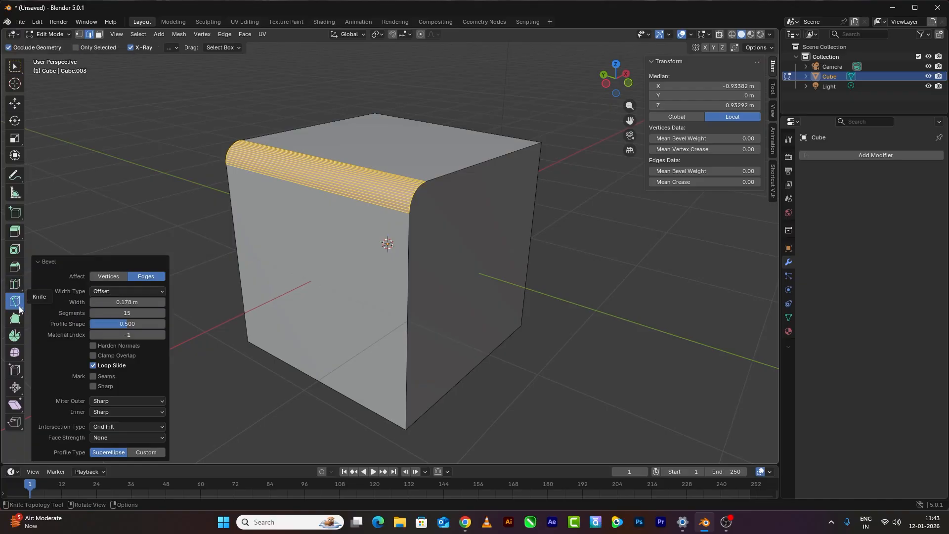
click(17, 70)
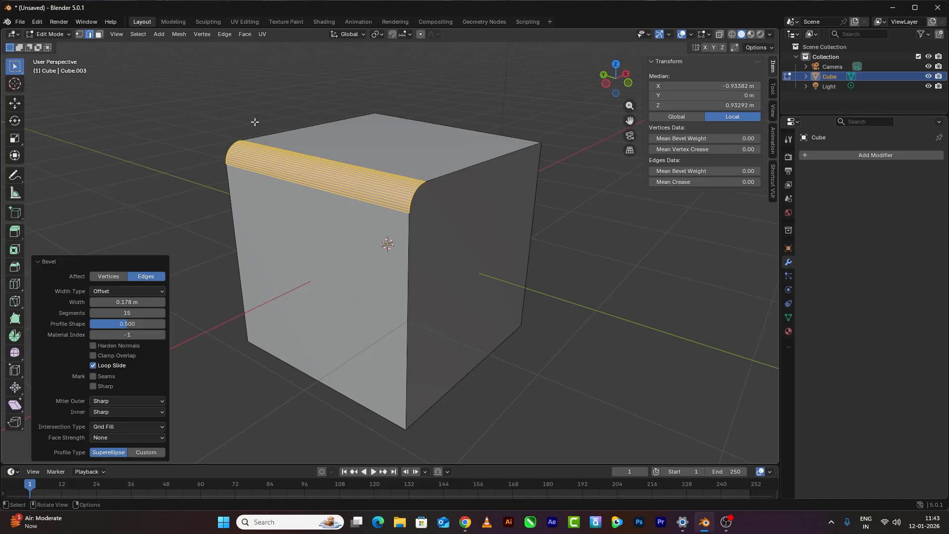
Box-select the cube's top face together with the rounded bevel edges, clearing the selection once and repeating it.
drag(191, 64, 600, 290)
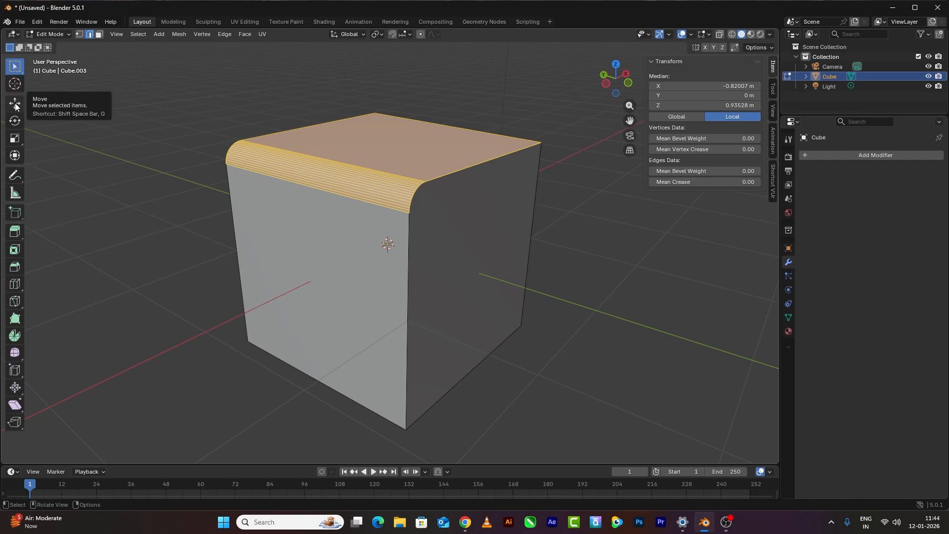
click(191, 71)
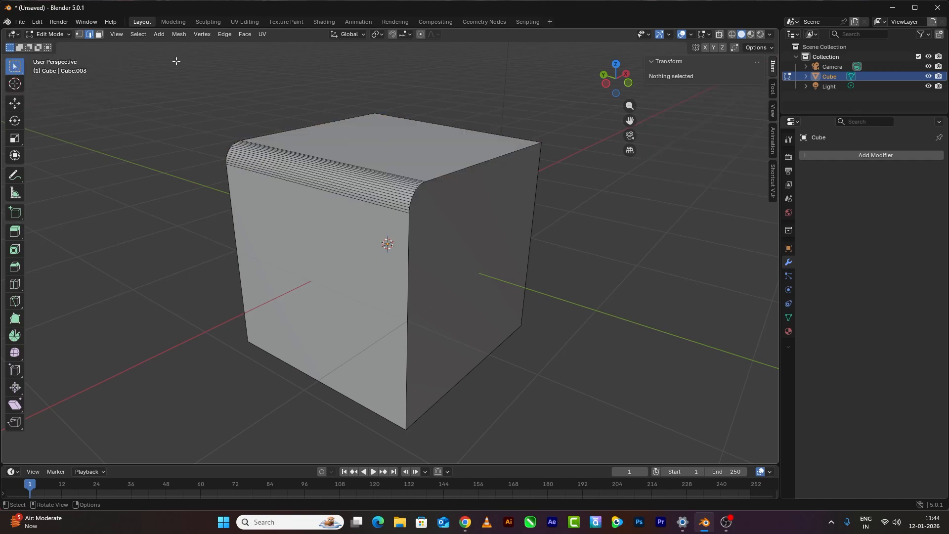
drag(176, 61, 568, 300)
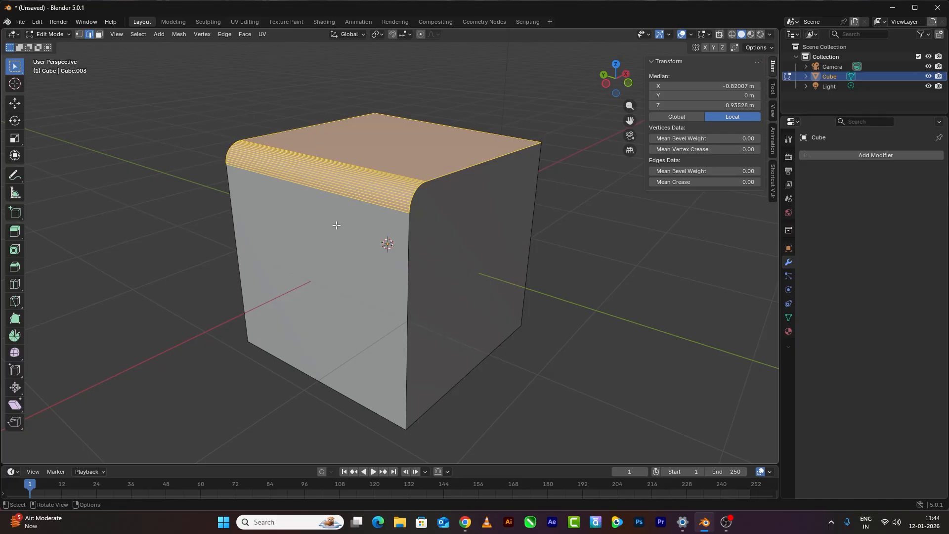